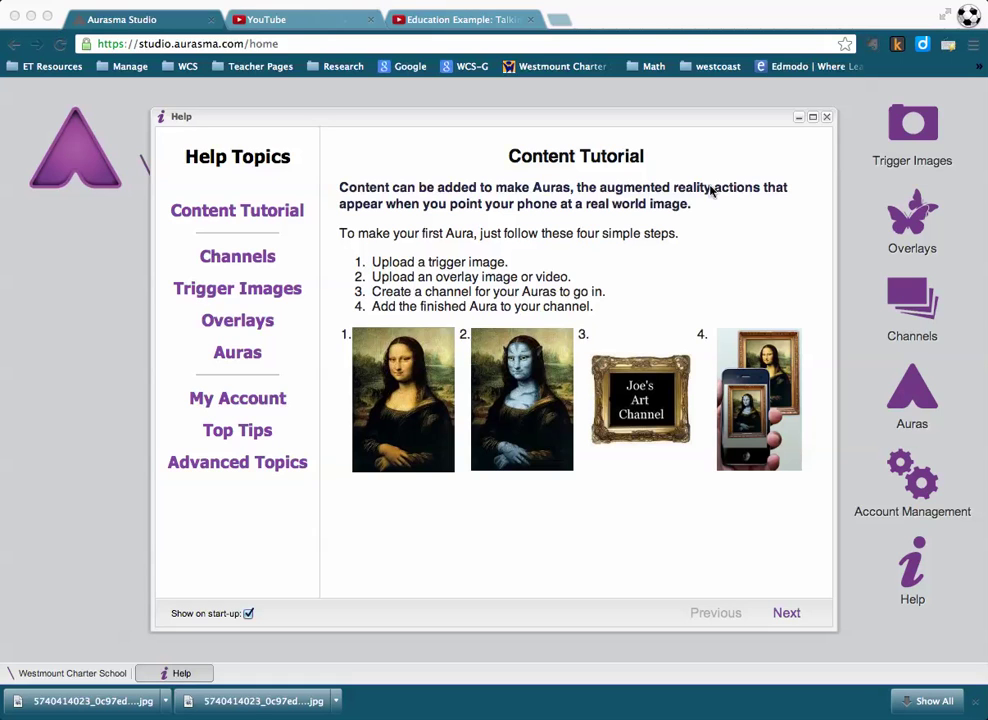
Close the Content Tutorial help dialog to reveal the empty Studio home page
{"action": "left_click", "coordinate": [827, 119]}
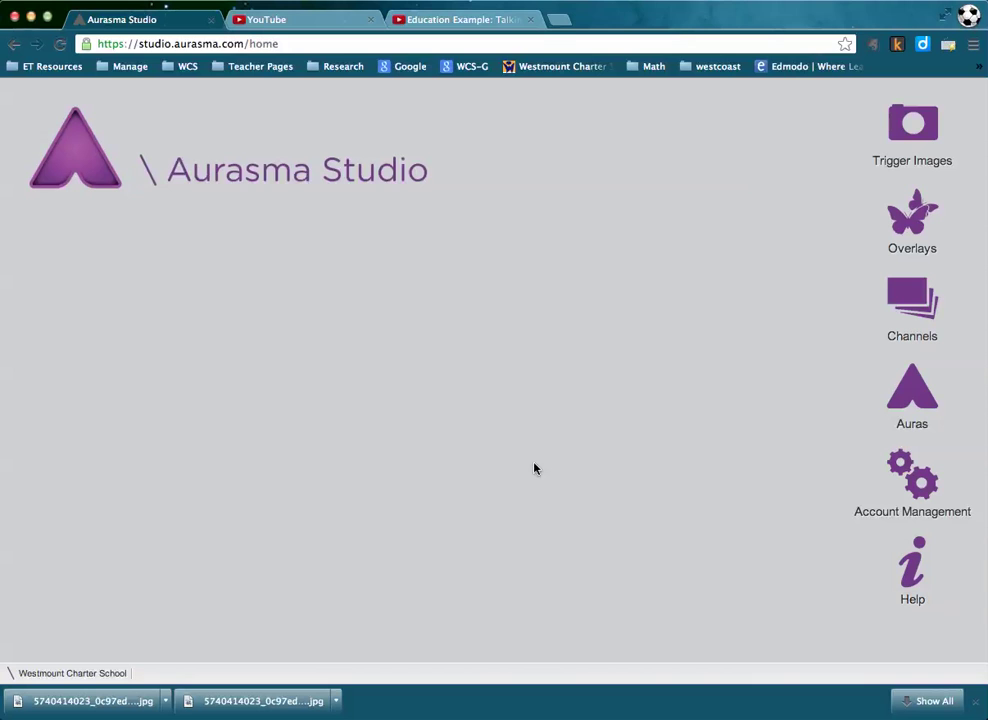
Open the Trigger Images library listing Pamphlet sample and sample
{"action": "left_click", "coordinate": [62, 677]}
{"action": "left_click", "coordinate": [908, 140]}
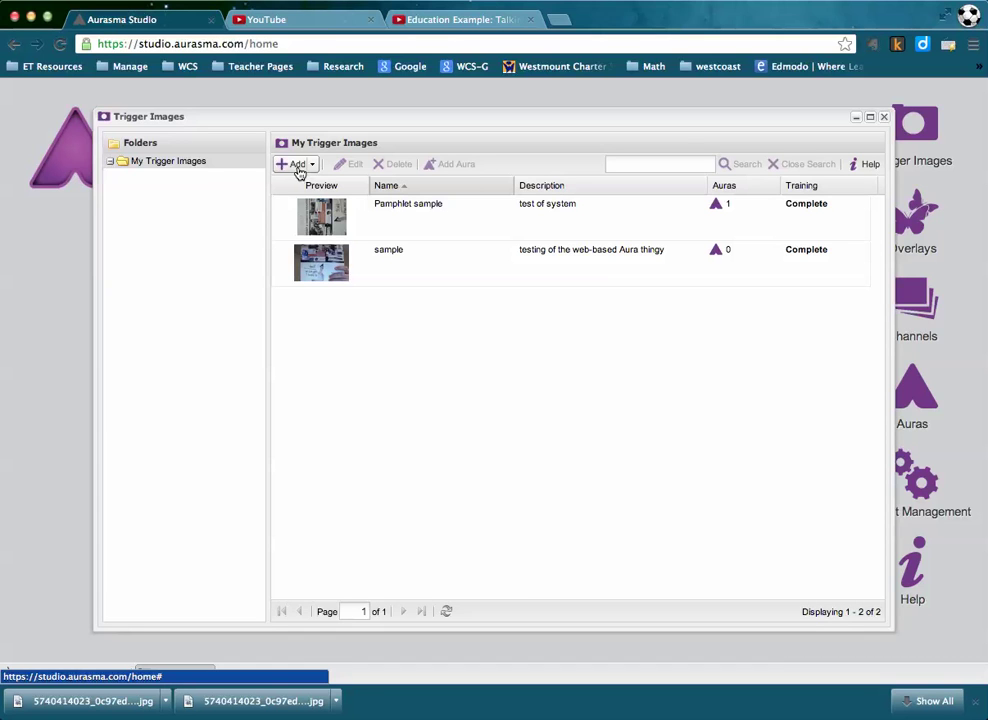
Add a new trigger image named 'Word Wall' and start choosing its training image
{"action": "left_click", "coordinate": [297, 167]}
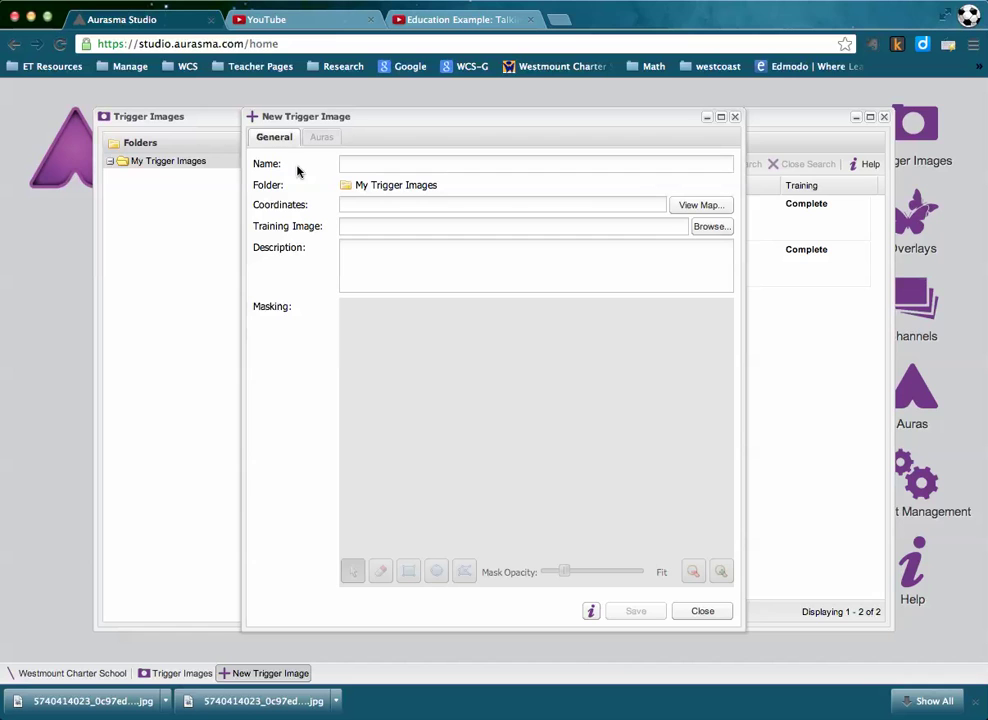
{"action": "left_click", "coordinate": [385, 164]}
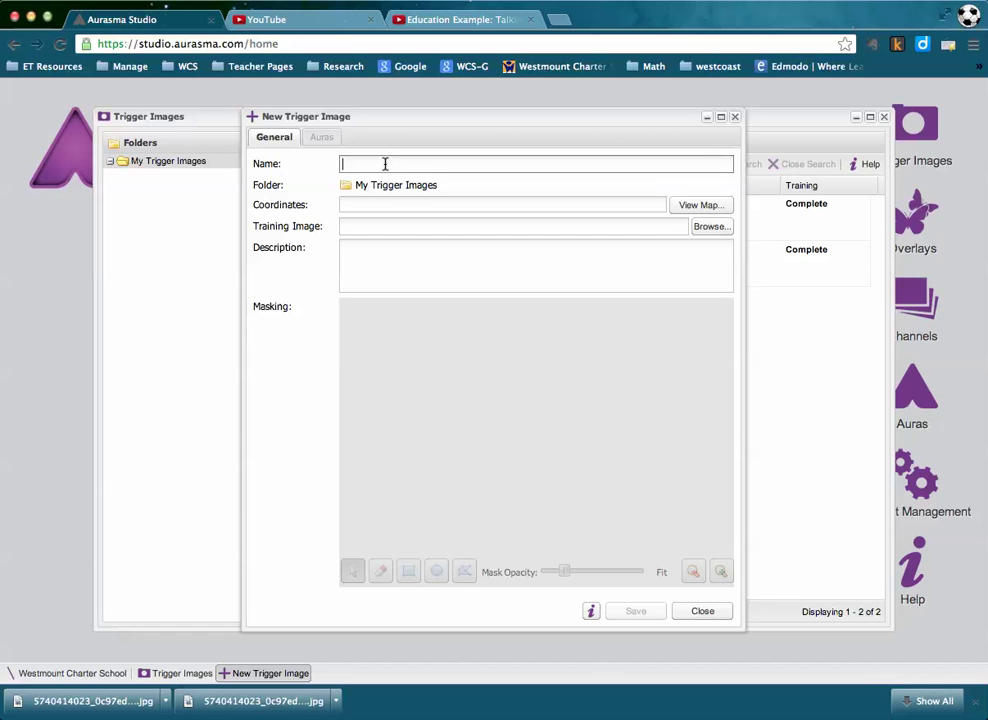
{"action": "type", "text": "WordW"}
{"action": "key", "text": "BackSpace"}
{"action": "type", "text": "Wall"}
{"action": "left_click", "coordinate": [710, 228]}
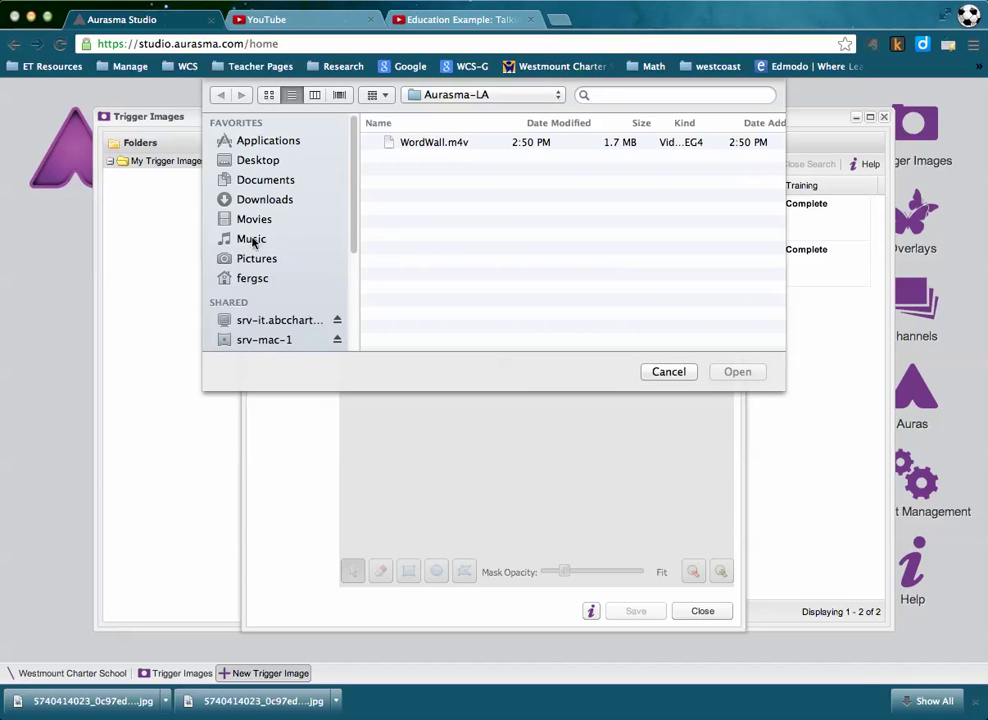
Attach WordWall.png from Pictures > Aurasma-LA as the Word Wall training image
{"action": "left_click", "coordinate": [255, 260]}
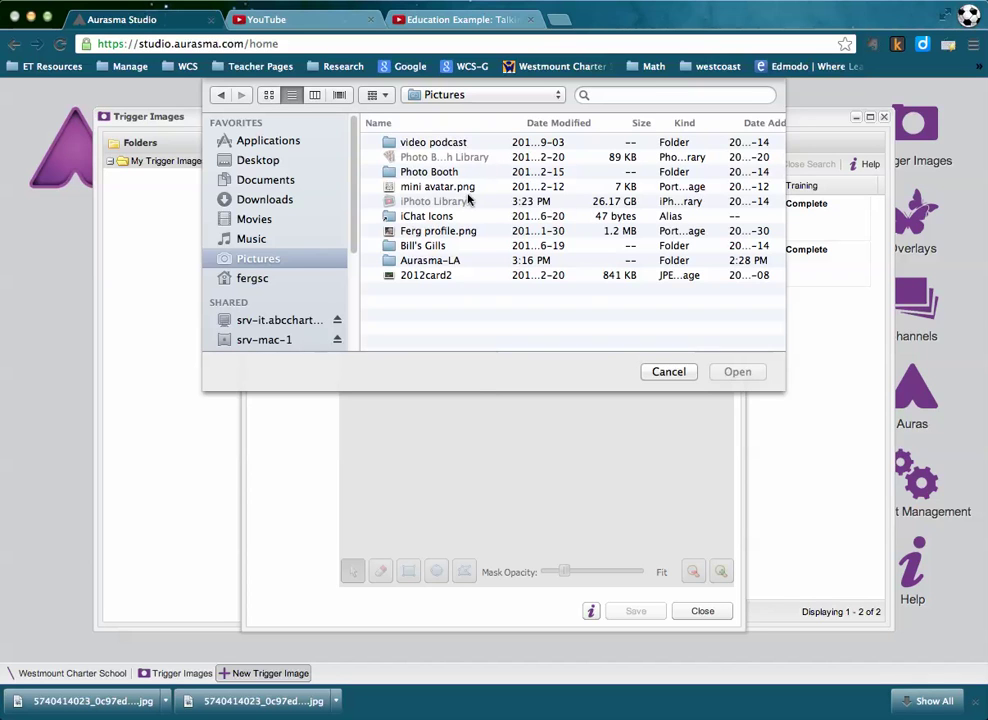
{"action": "left_click", "coordinate": [438, 262]}
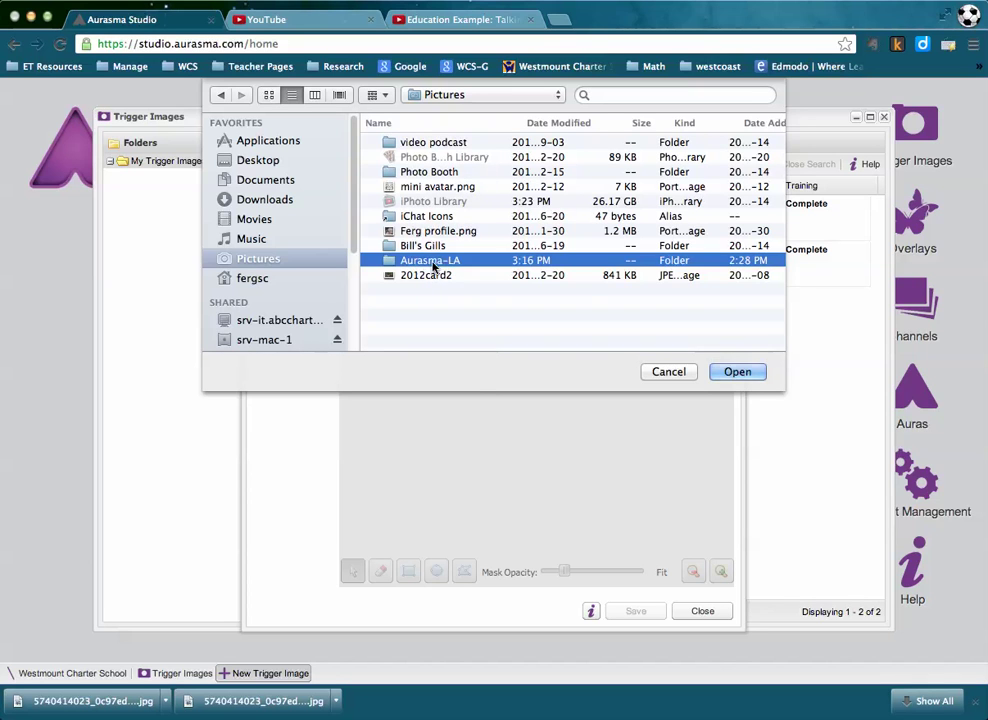
{"action": "double_click", "coordinate": [438, 262]}
{"action": "left_click", "coordinate": [448, 143]}
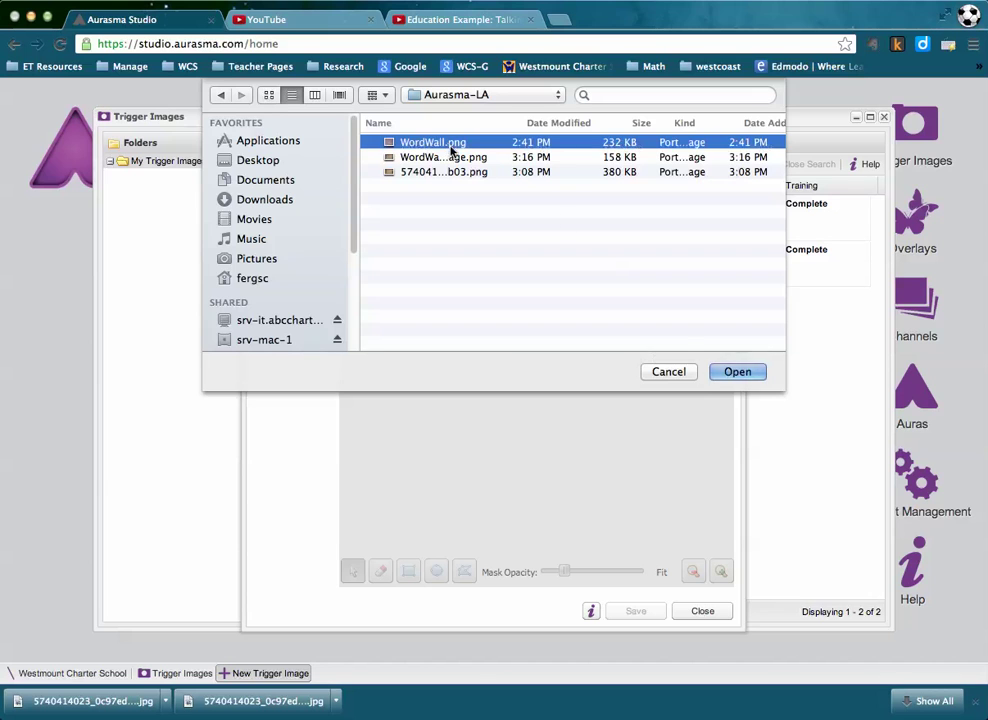
{"action": "left_click", "coordinate": [737, 372]}
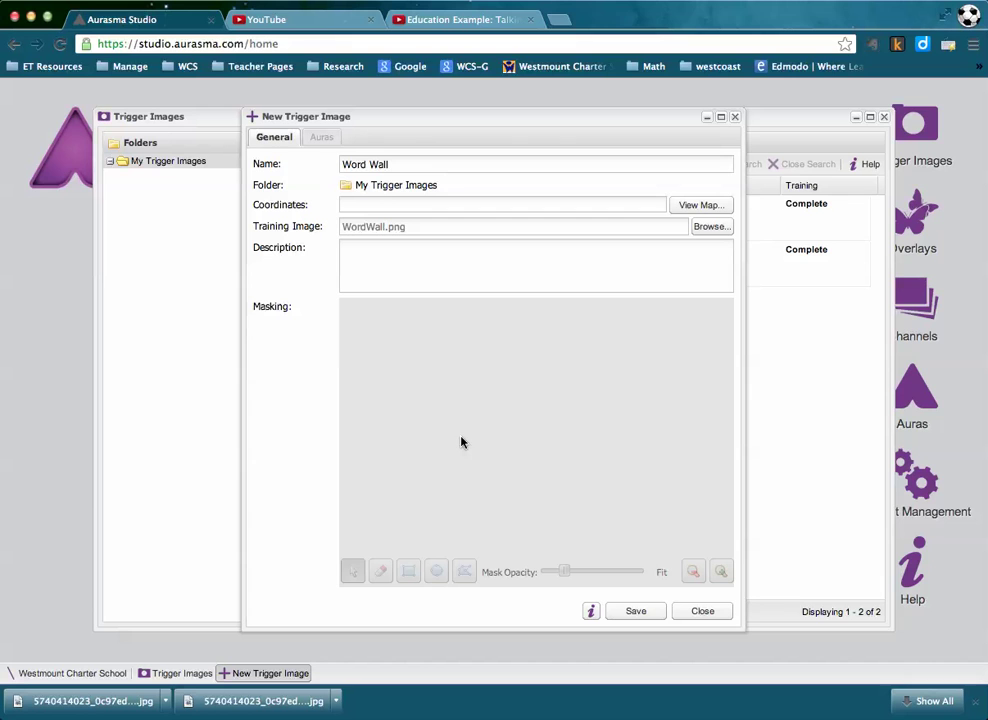
Save the Word Wall trigger image so it joins the trigger images list
{"action": "left_click", "coordinate": [821, 2]}
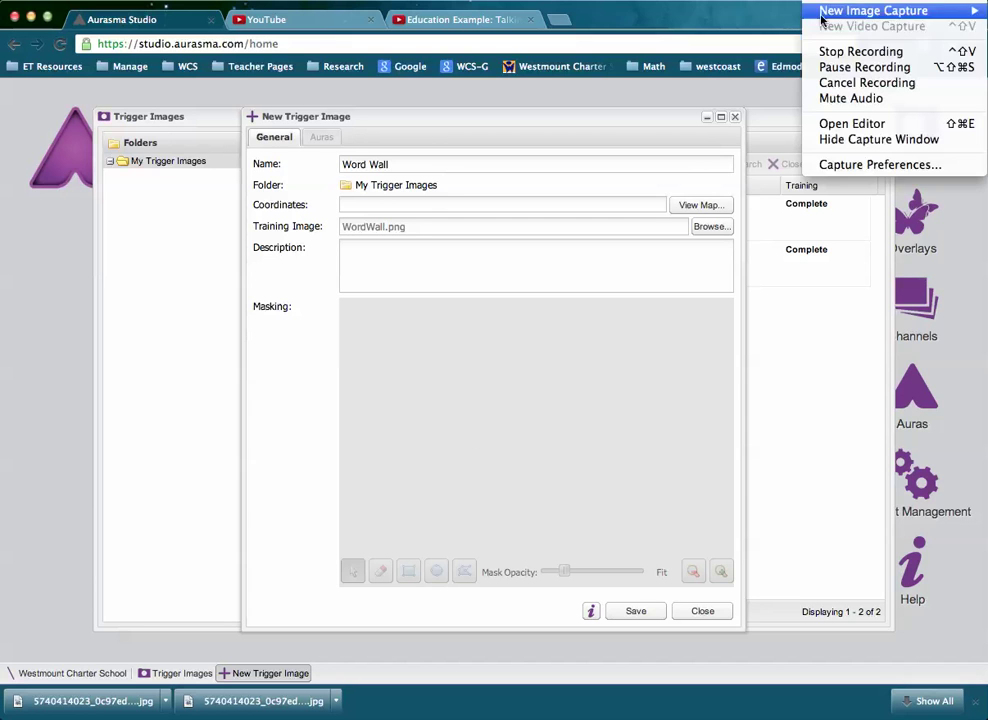
{"action": "left_click", "coordinate": [842, 67]}
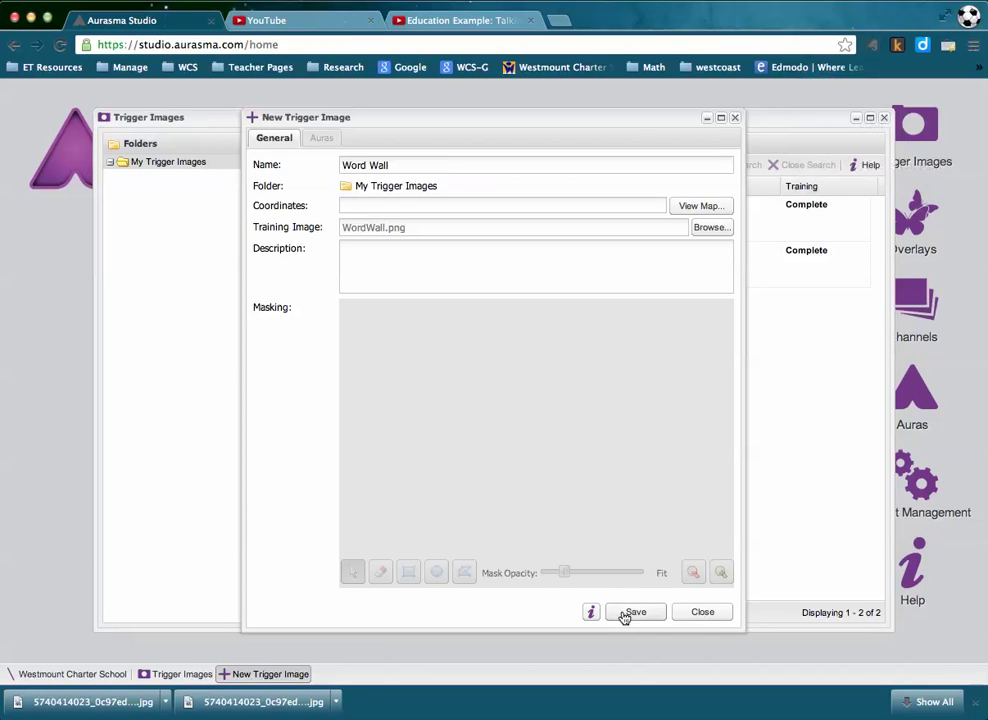
{"action": "left_click", "coordinate": [648, 615]}
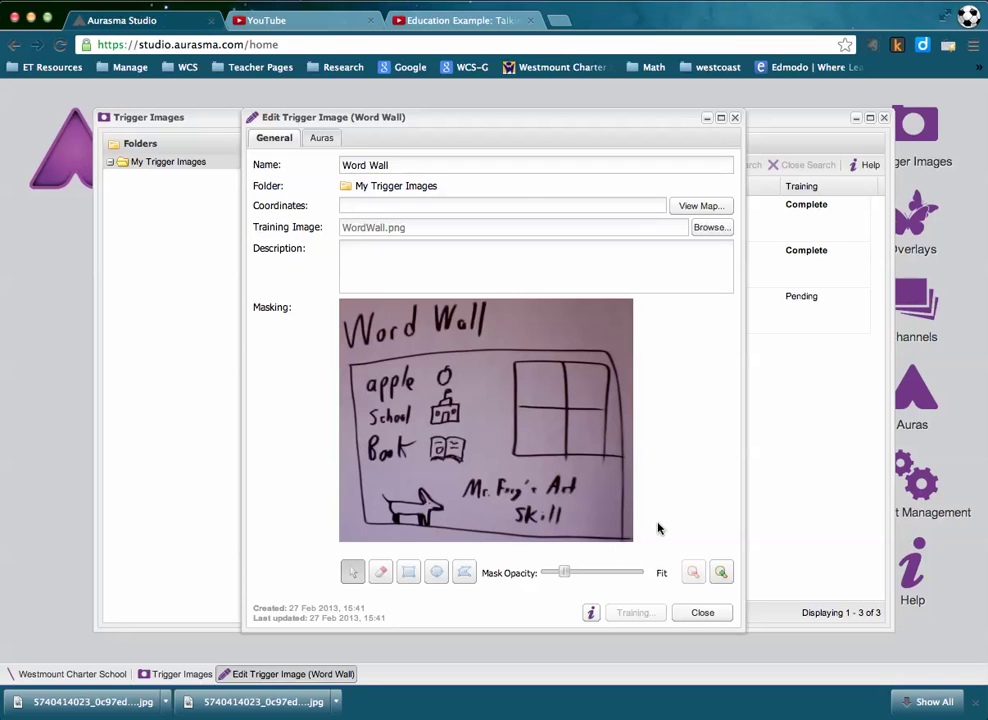
Describe Word Wall as its trigger image, replacing the 5W label with K-12Ferg, and save
{"action": "left_click", "coordinate": [446, 266]}
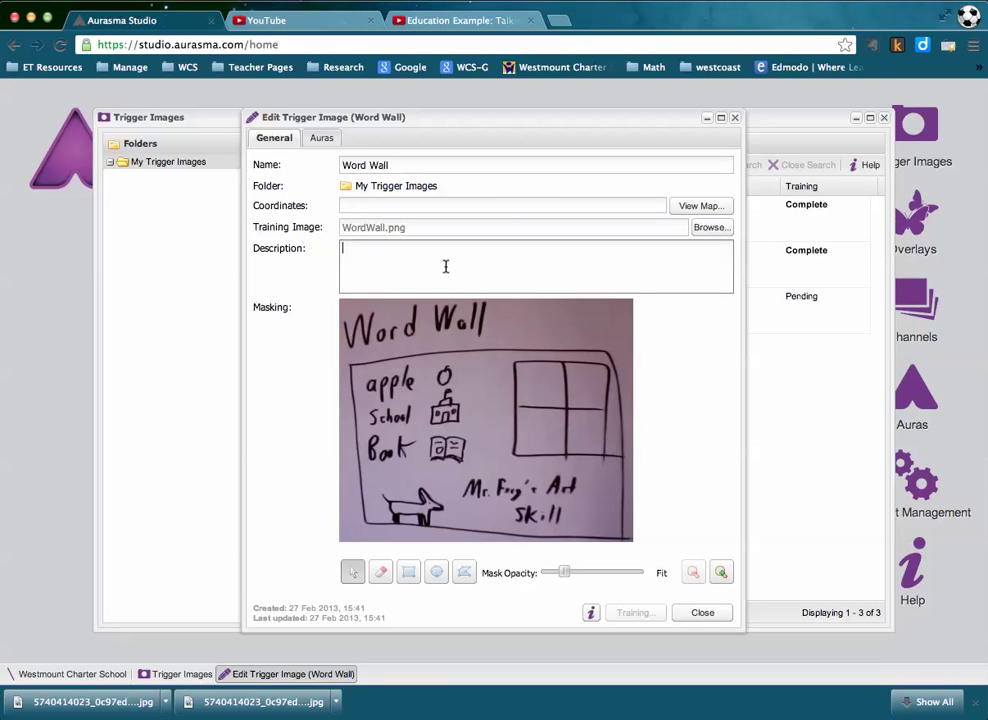
{"action": "type", "text": "tri"}
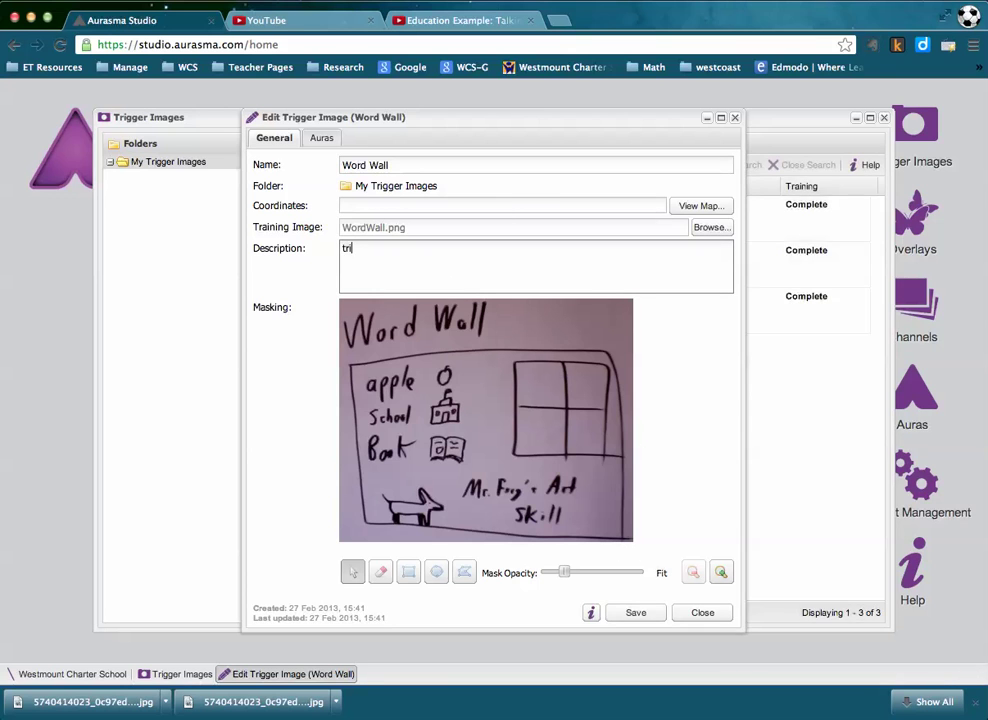
{"action": "type", "text": "gger image "}
{"action": "type", "text": "for the wor"}
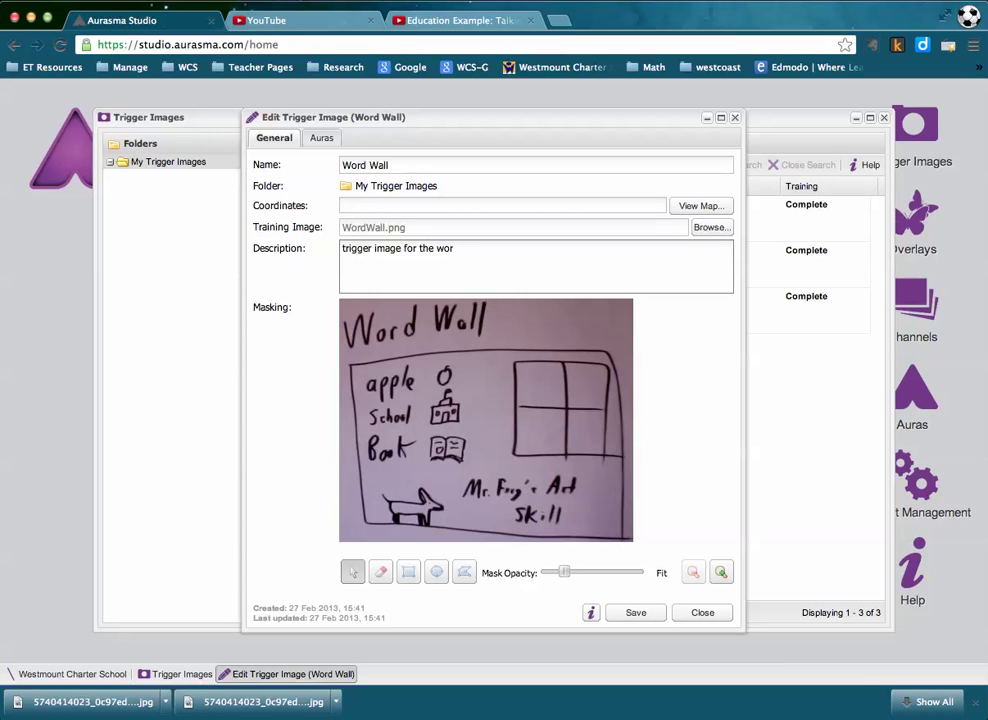
{"action": "type", "text": "d \"W"}
{"action": "type", "text": "ord Wall"}
{"action": "type", "text": "\""}
{"action": "type", "text": " -"}
{"action": "type", "text": " 5"}
{"action": "type", "text": "W"}
{"action": "type", "text": " 20"}
{"action": "type", "text": "12/13"}
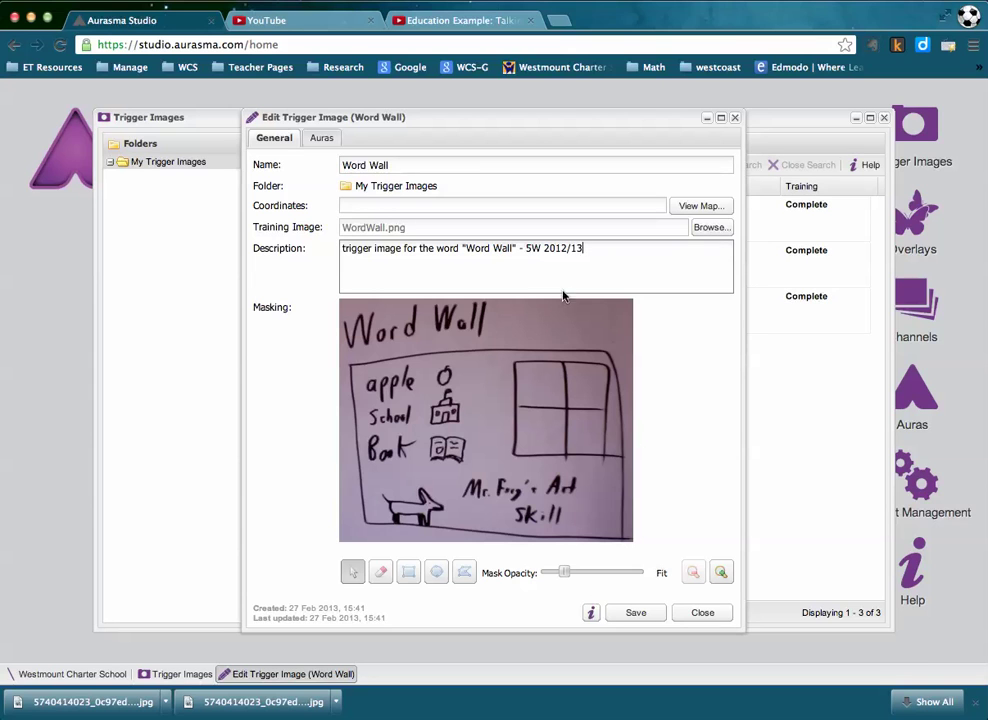
{"action": "left_click", "coordinate": [540, 248]}
{"action": "key", "text": "BackSpace"}
{"action": "key", "text": "BackSpace"}
{"action": "type", "text": "K-12"}
{"action": "type", "text": "Ferg"}
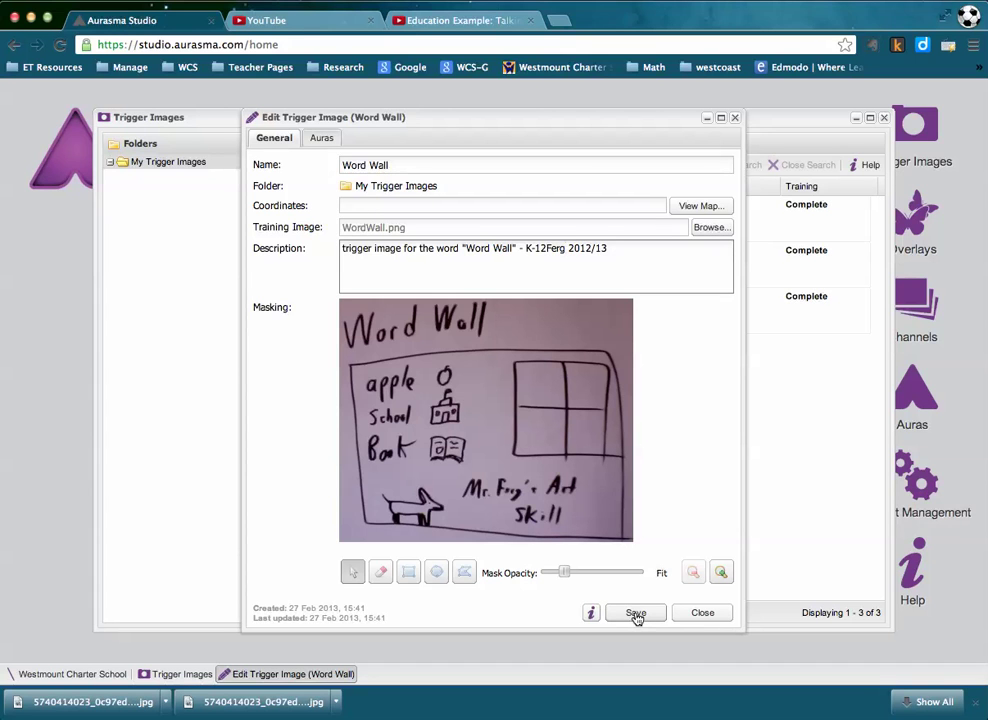
{"action": "left_click", "coordinate": [636, 614]}
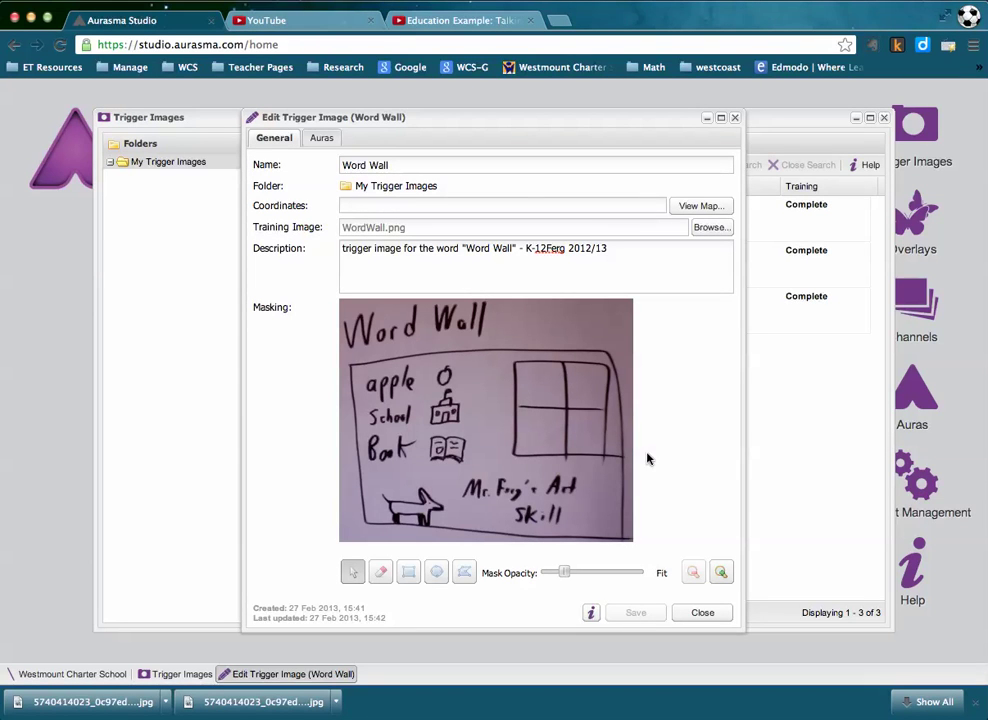
{"action": "left_click", "coordinate": [703, 613]}
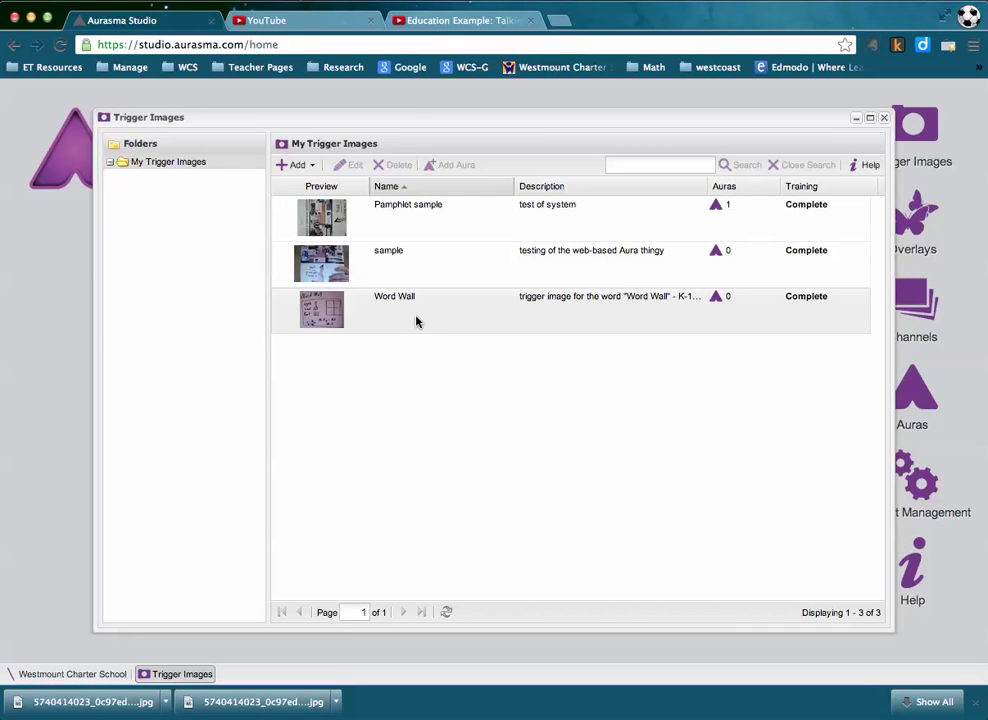
Switch to the Overlays library showing barnacles and Word Wall M4V, and start a new overlay
{"action": "left_click", "coordinate": [883, 118]}
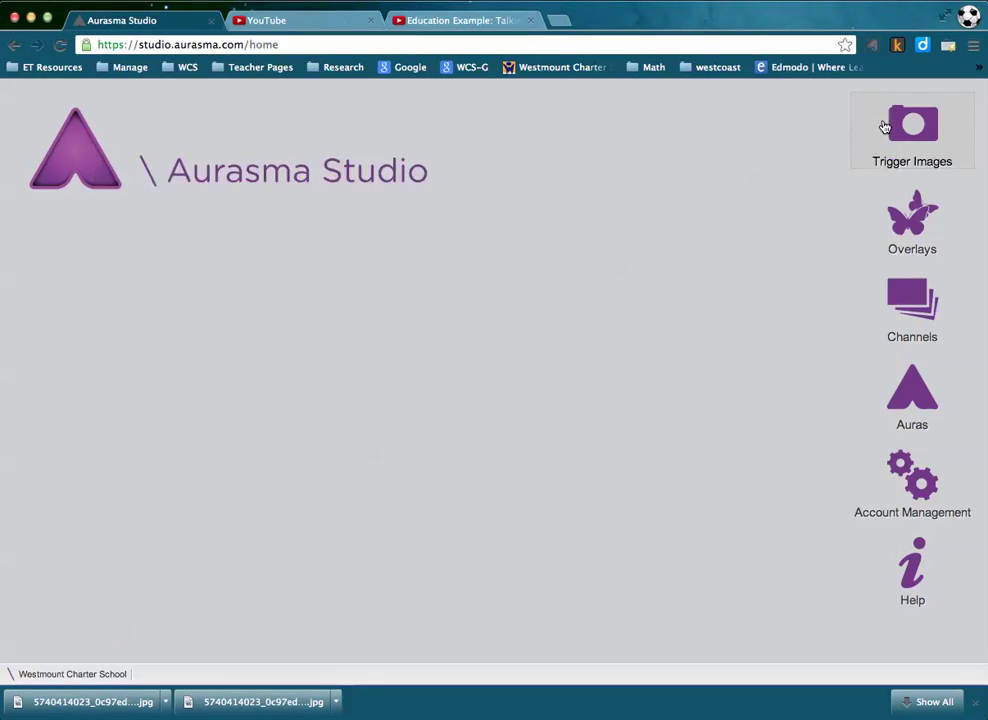
{"action": "left_click", "coordinate": [910, 212]}
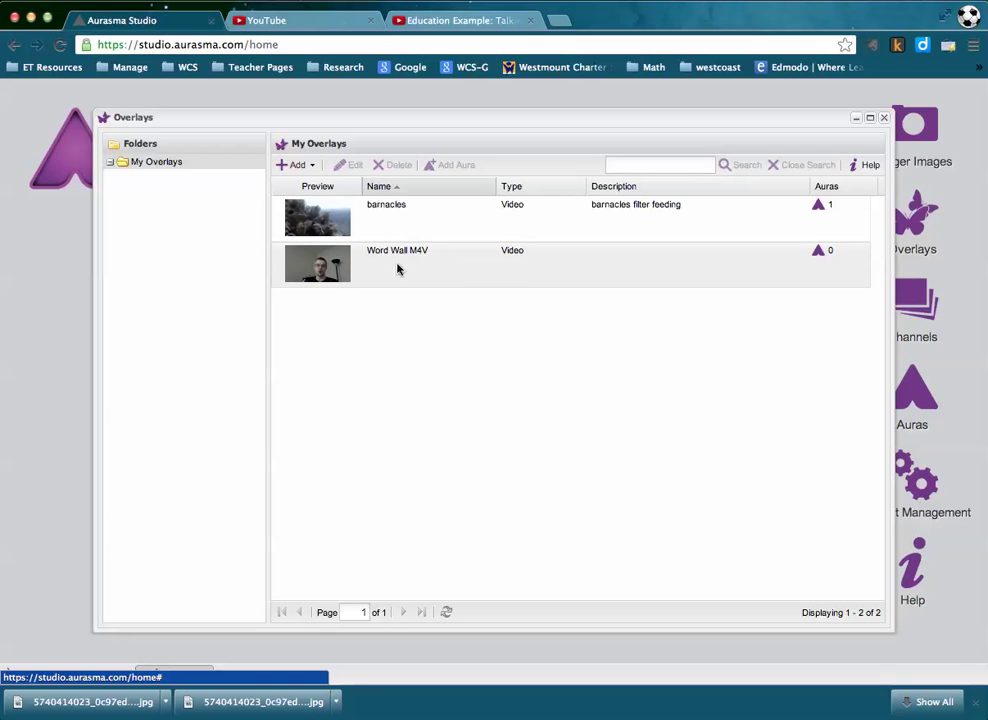
{"action": "left_click", "coordinate": [307, 167]}
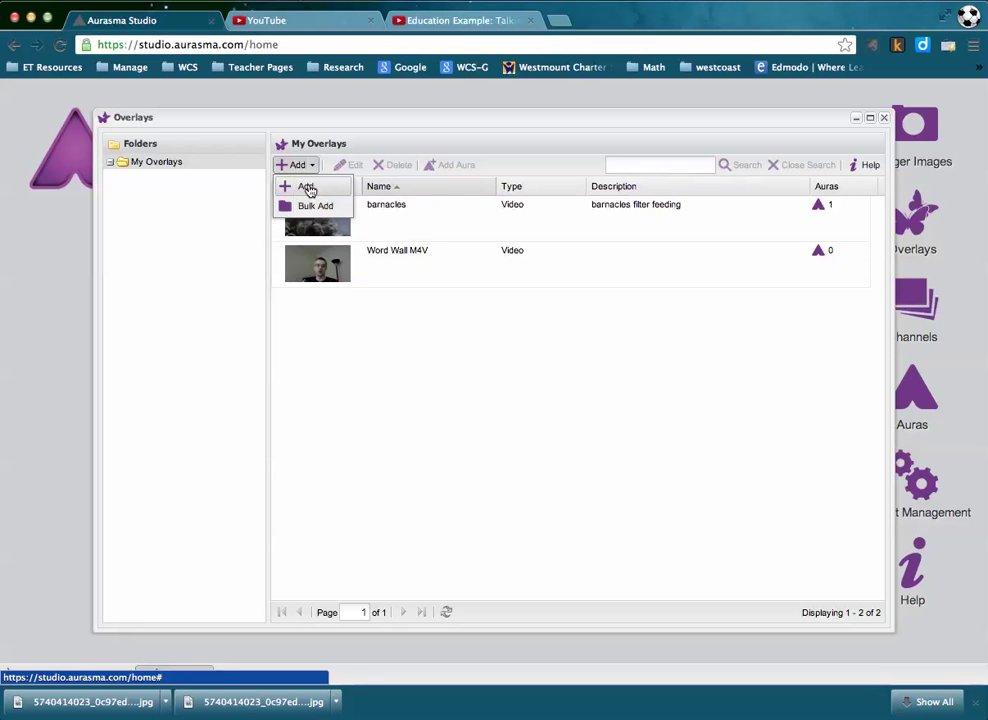
Create a new overlay named 'Word Wall overlay image' with type set to Image
{"action": "left_click", "coordinate": [308, 188]}
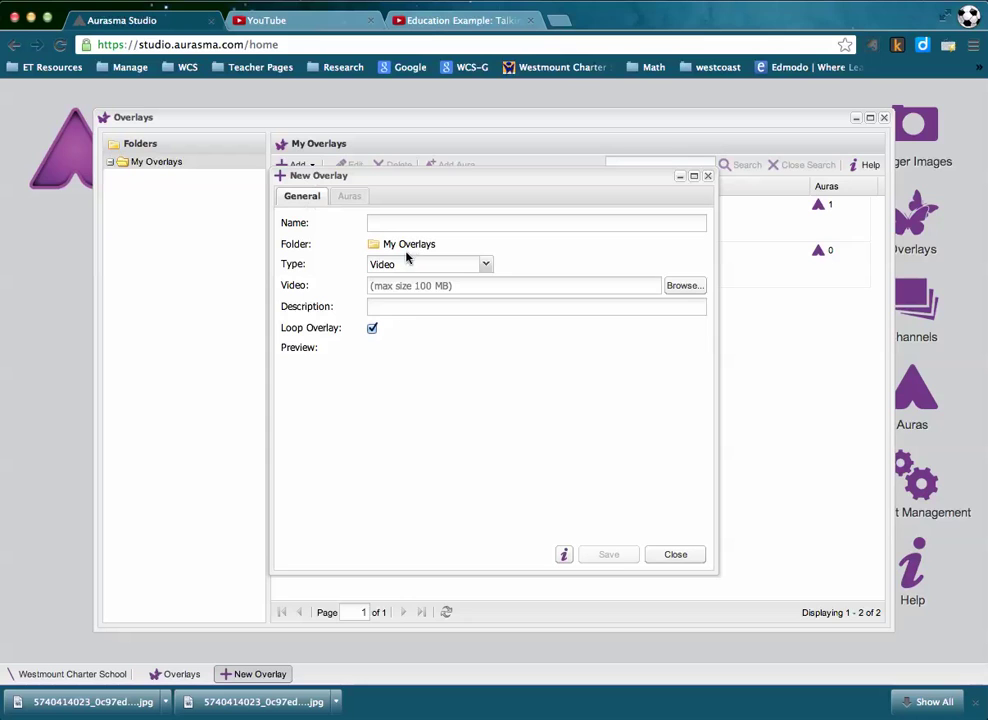
{"action": "left_click", "coordinate": [493, 223]}
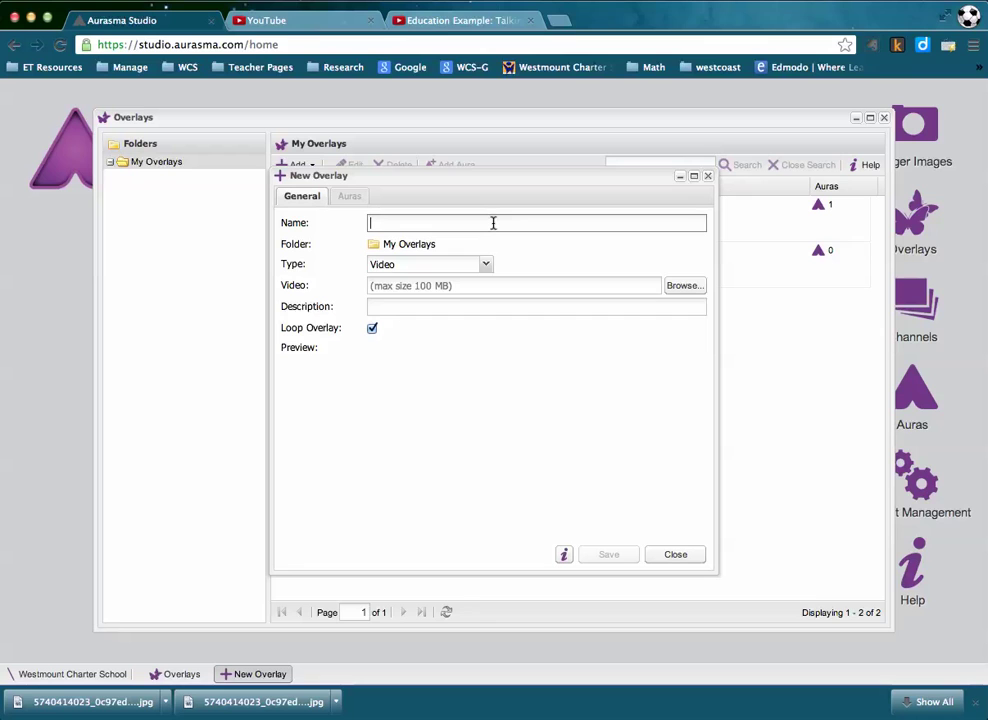
{"action": "type", "text": "Word Wall overlay i"}
{"action": "type", "text": "mage"}
{"action": "left_click", "coordinate": [485, 268]}
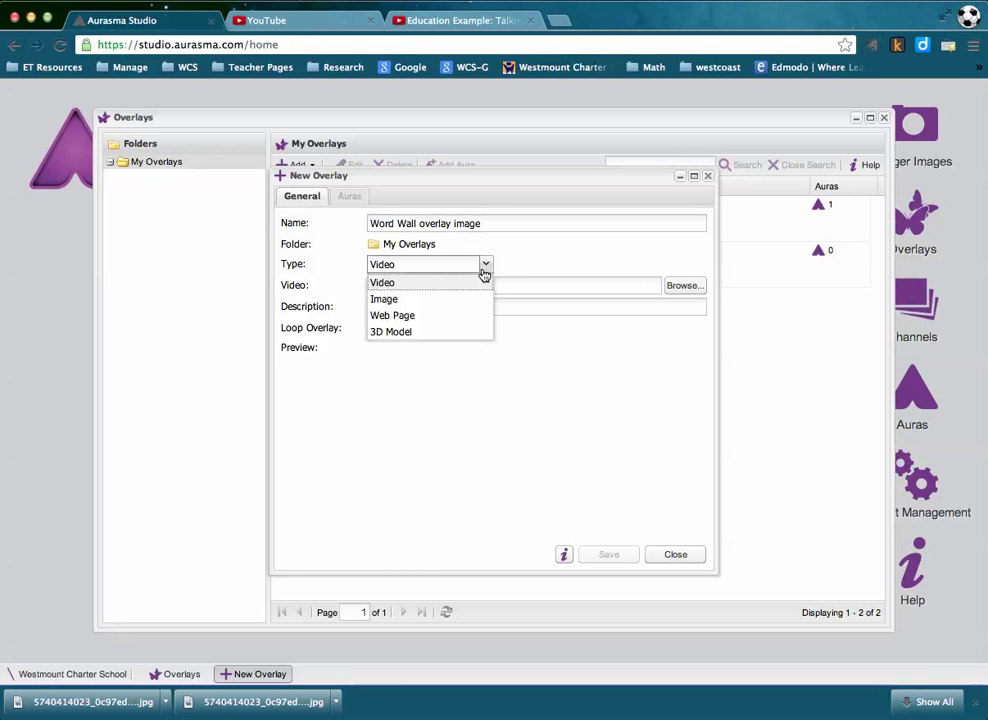
{"action": "left_click", "coordinate": [450, 300]}
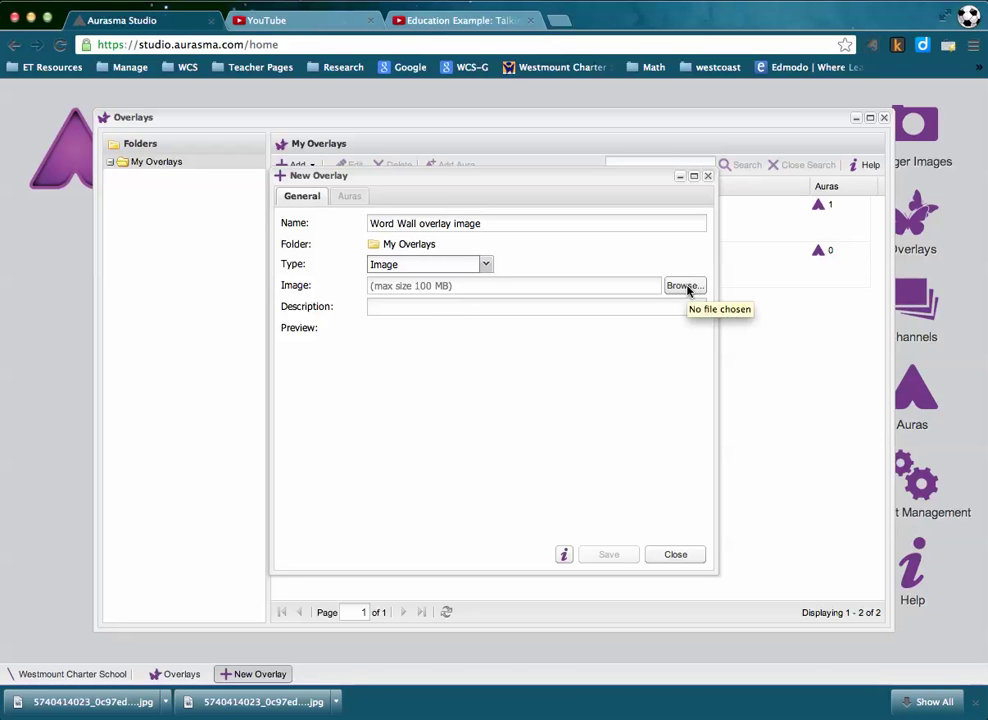
{"action": "left_click", "coordinate": [486, 268]}
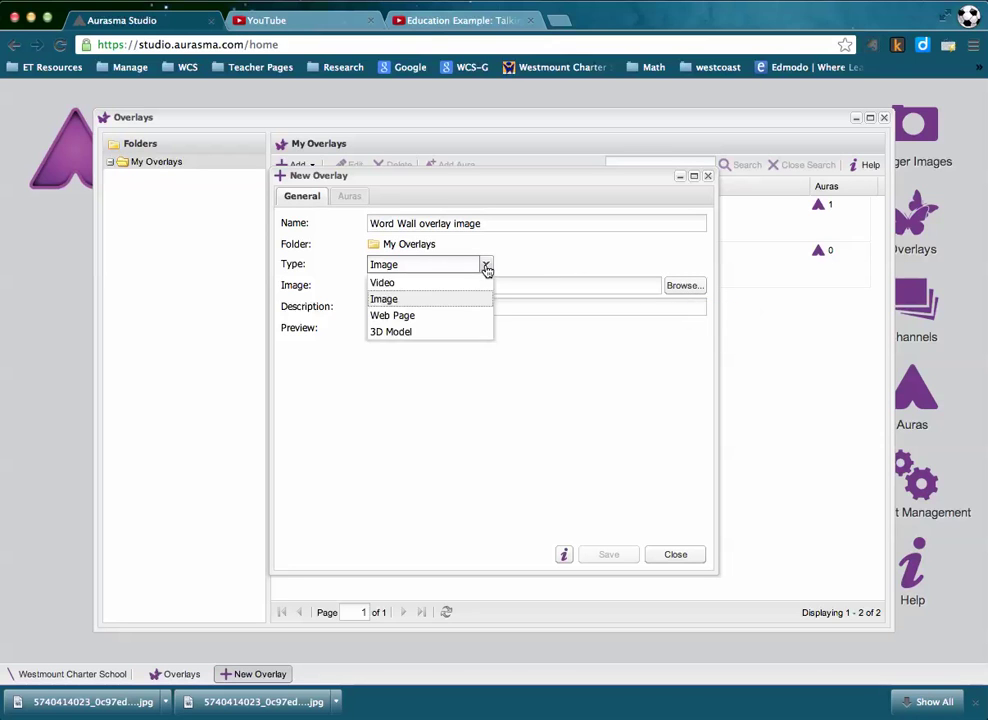
{"action": "left_click", "coordinate": [443, 317]}
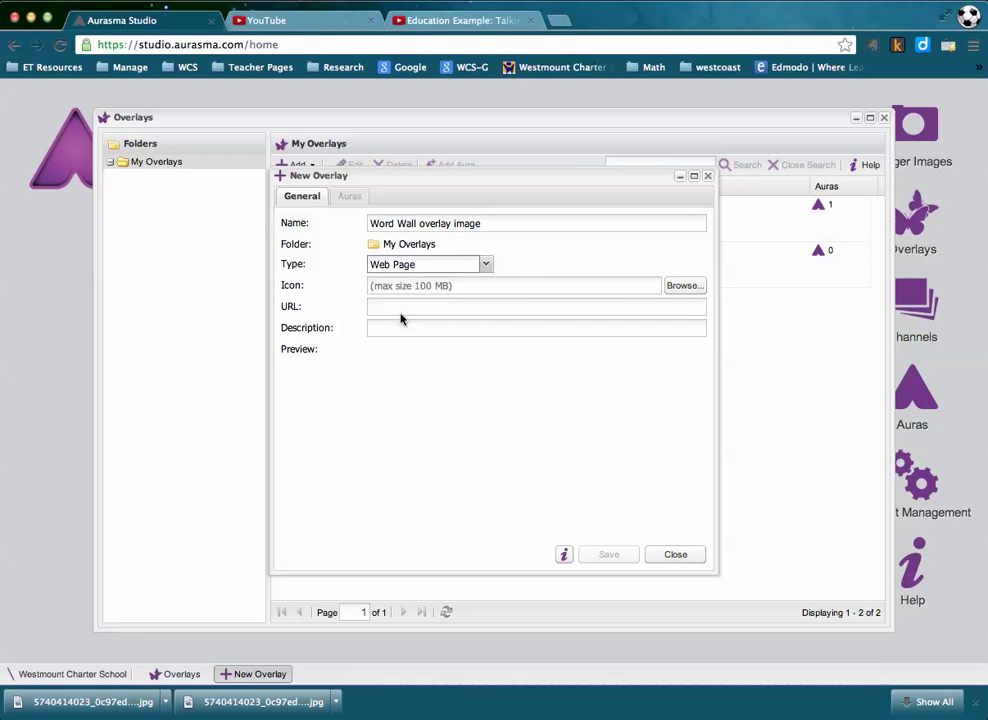
{"action": "left_click", "coordinate": [485, 264]}
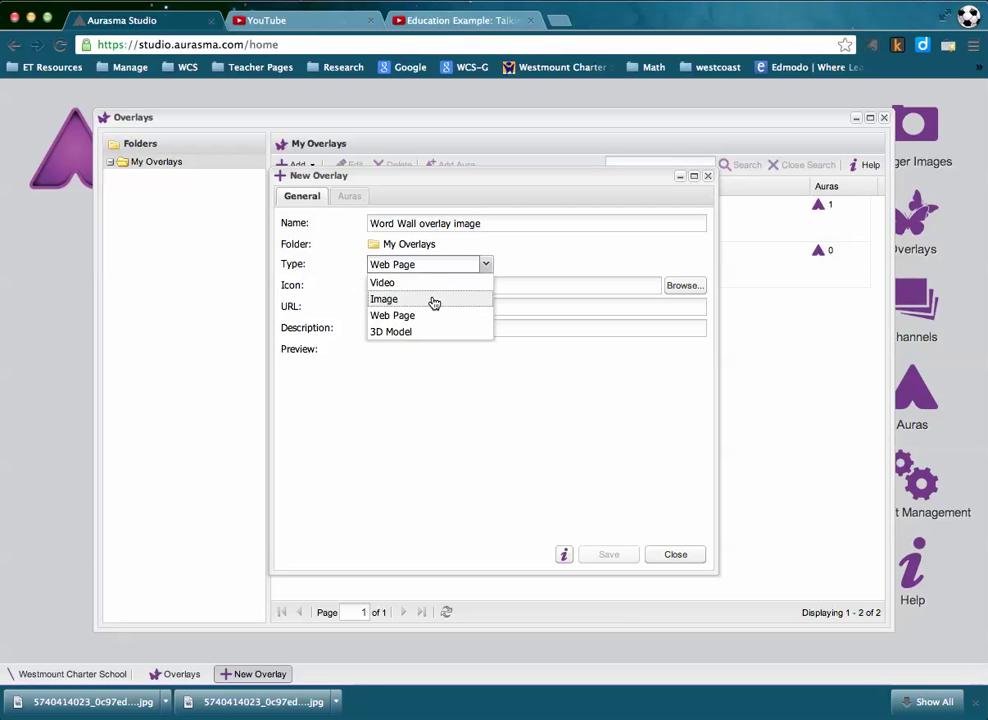
{"action": "left_click", "coordinate": [434, 300]}
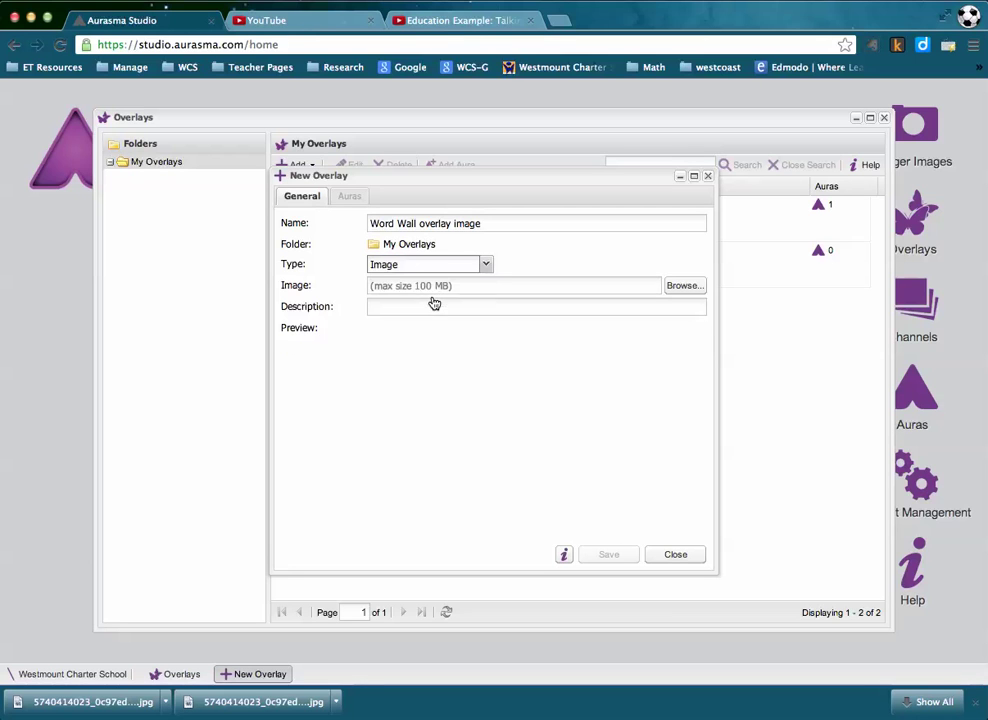
{"action": "left_click", "coordinate": [682, 287]}
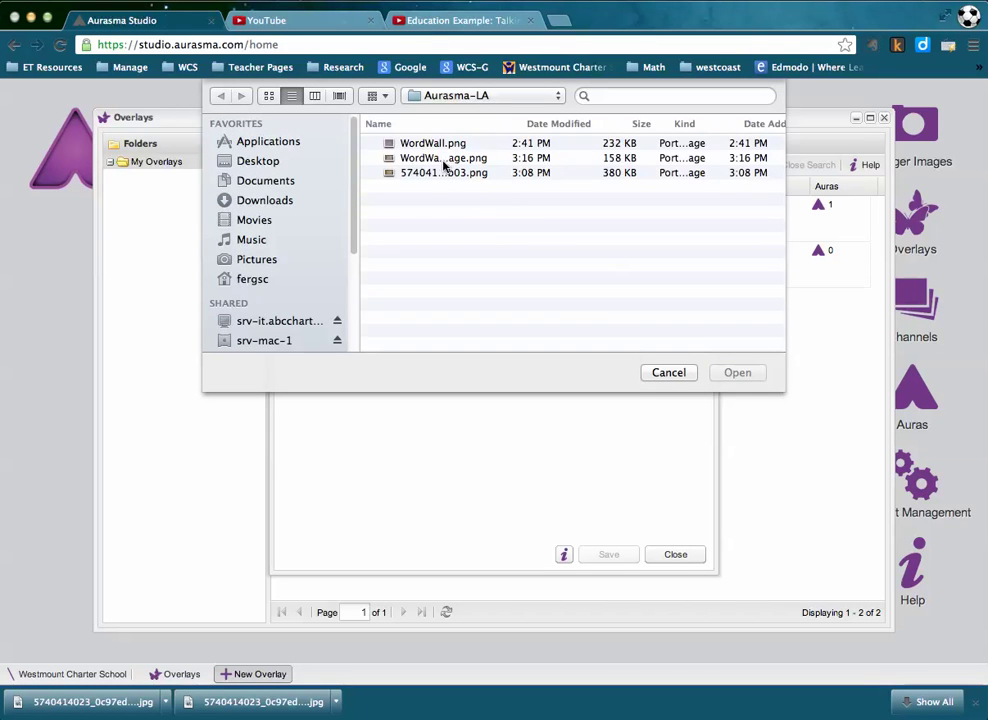
Give the overlay WordWall image.png and description 'sample Word Wall', then save it
{"action": "left_click", "coordinate": [446, 160]}
{"action": "left_click", "coordinate": [735, 372]}
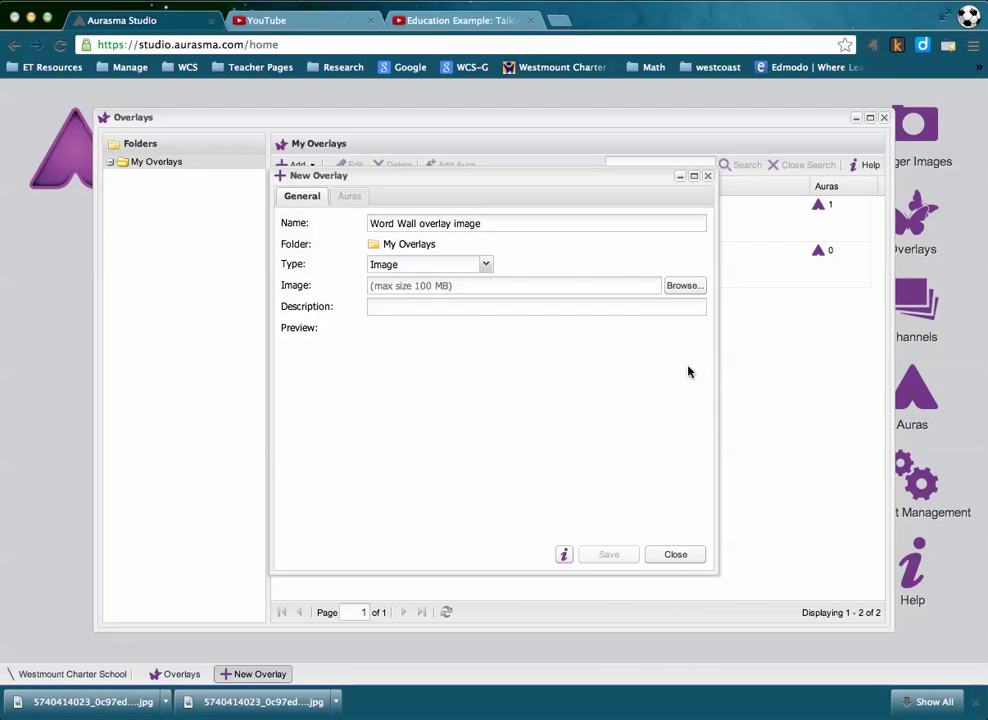
{"action": "left_click", "coordinate": [498, 307]}
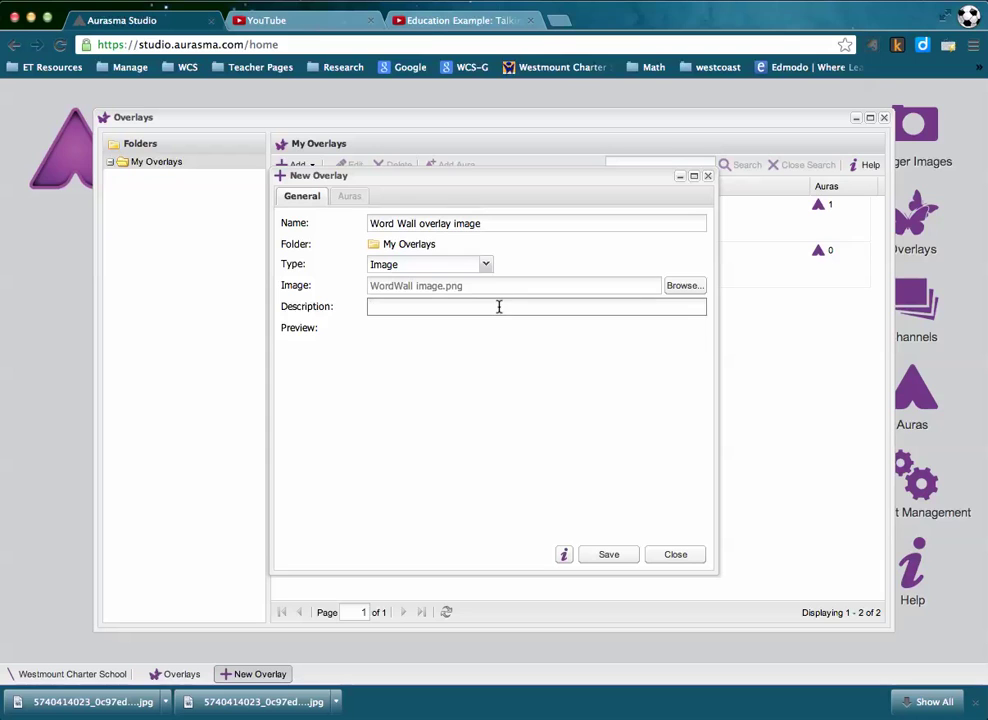
{"action": "type", "text": "sample Word Wall"}
{"action": "left_click", "coordinate": [611, 555]}
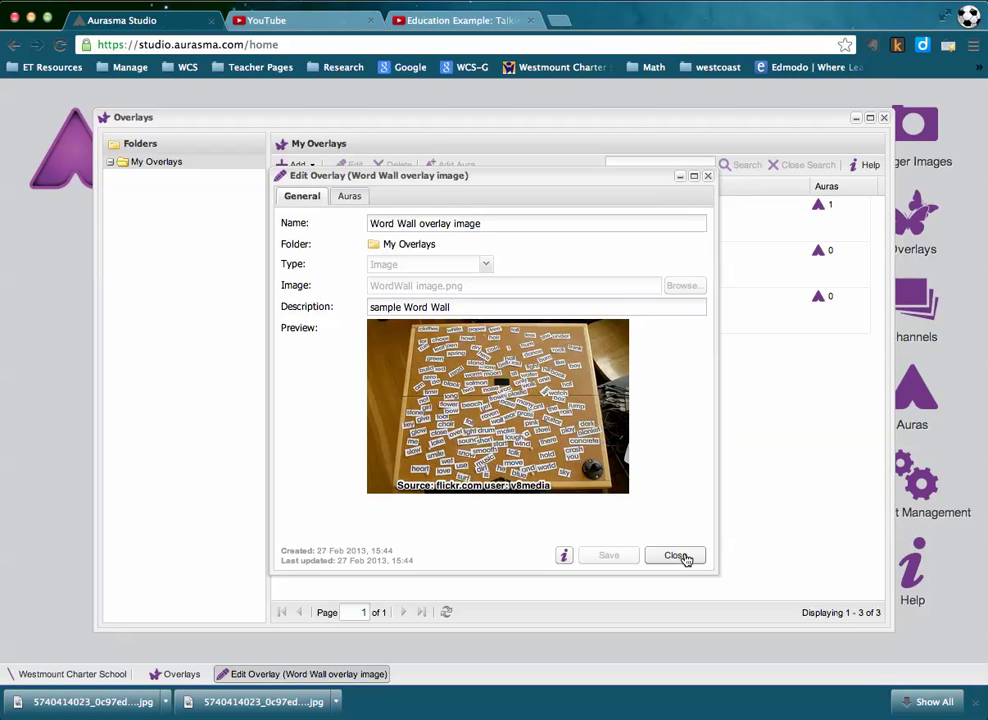
{"action": "left_click", "coordinate": [686, 558]}
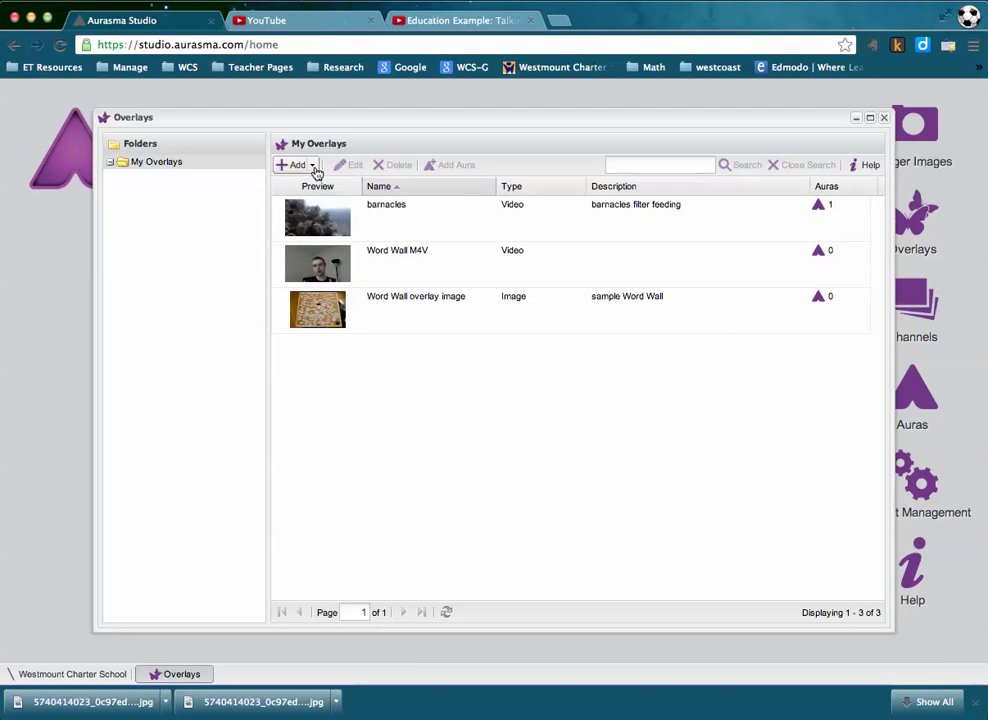
{"action": "left_click", "coordinate": [313, 166]}
Dismiss the Bulk Add overlays form and open a blank New Overlay form
{"action": "left_click", "coordinate": [310, 205]}
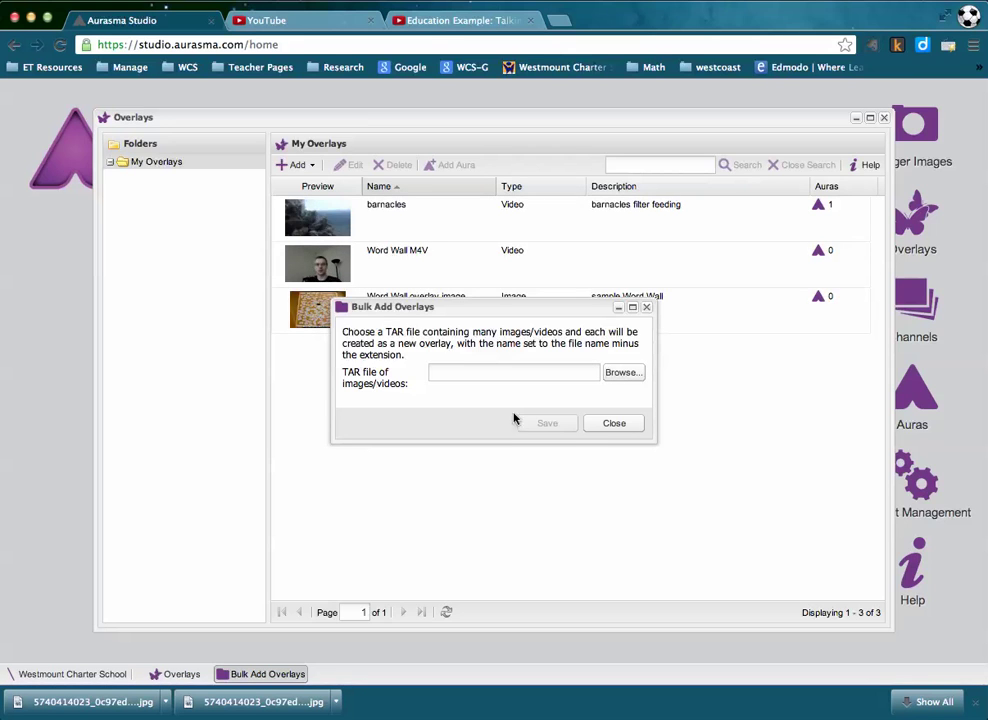
{"action": "left_click", "coordinate": [605, 426]}
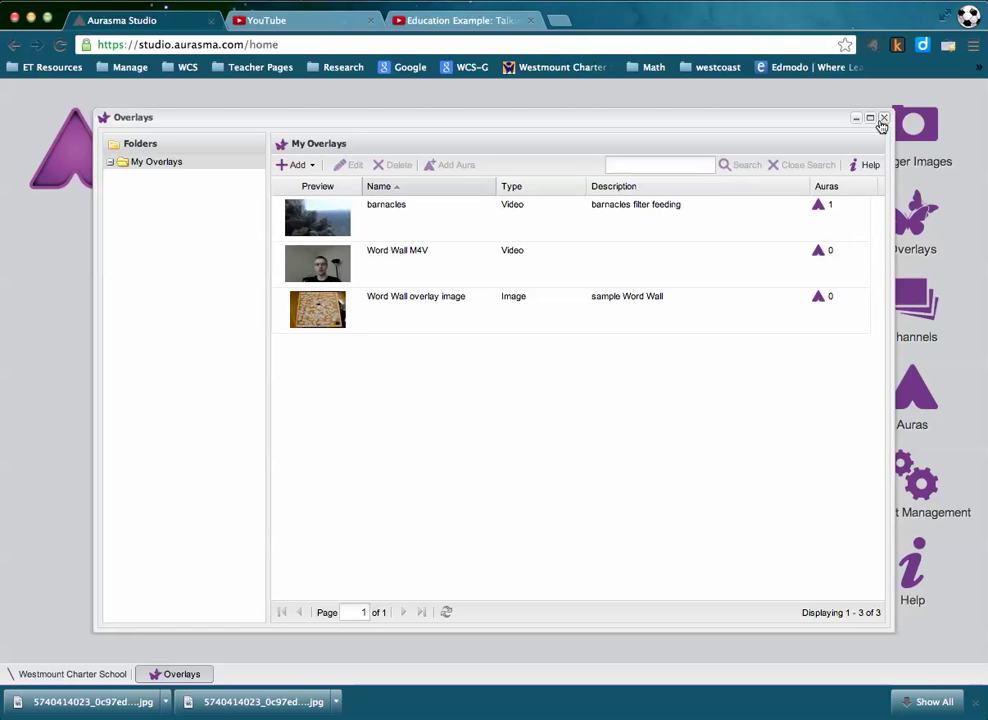
{"action": "left_click", "coordinate": [298, 168]}
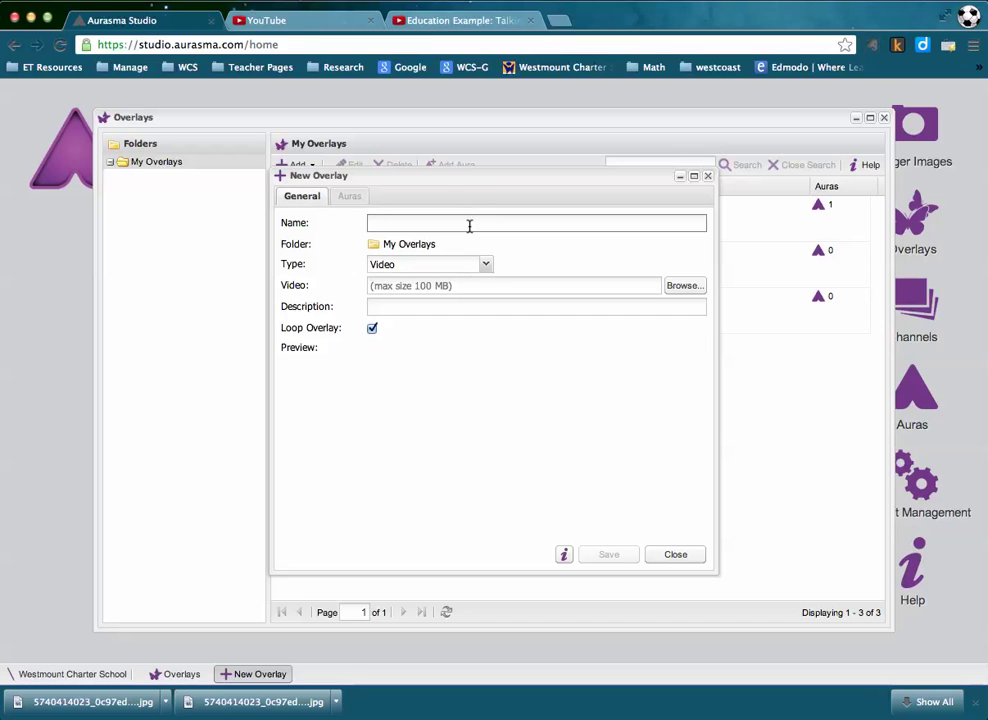
Name the overlay 'Word Wall website', make it a Web Page type, and use WordWall.png as its icon
{"action": "type", "text": "Word Wall we"}
{"action": "type", "text": "bsite"}
{"action": "left_click", "coordinate": [485, 264]}
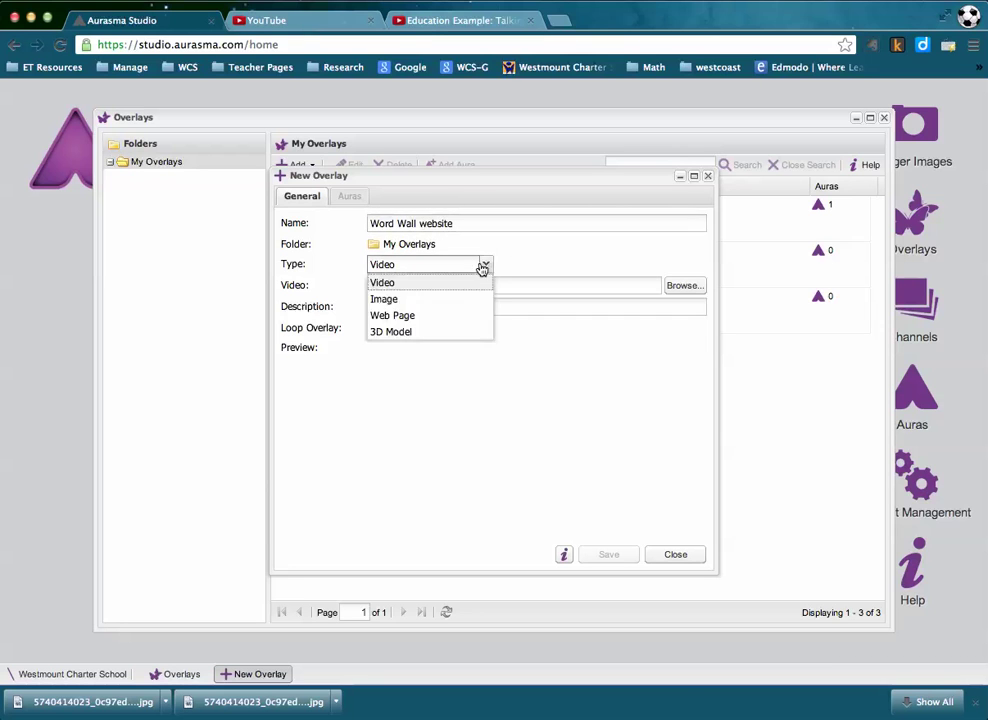
{"action": "left_click", "coordinate": [432, 316]}
{"action": "left_click", "coordinate": [684, 287]}
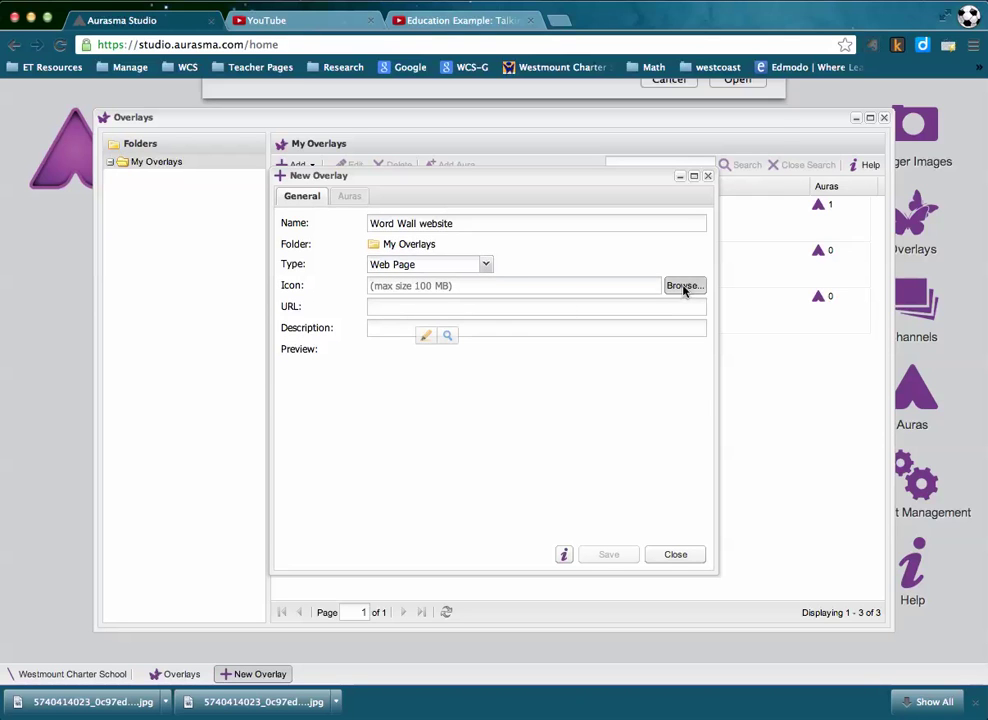
{"action": "left_click", "coordinate": [437, 145]}
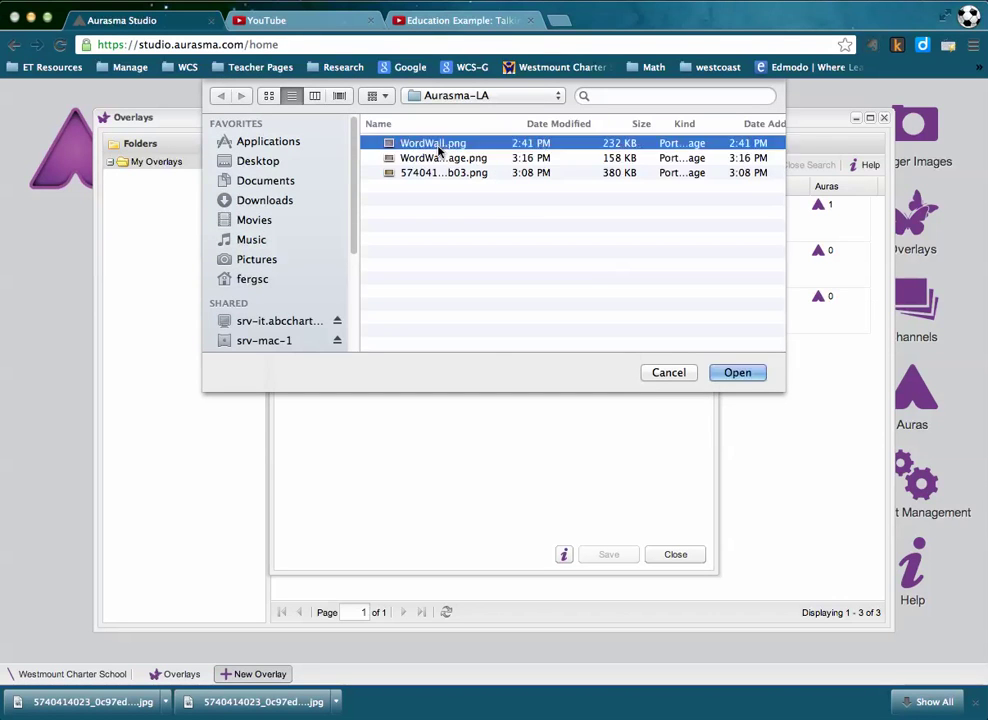
{"action": "left_click", "coordinate": [735, 372]}
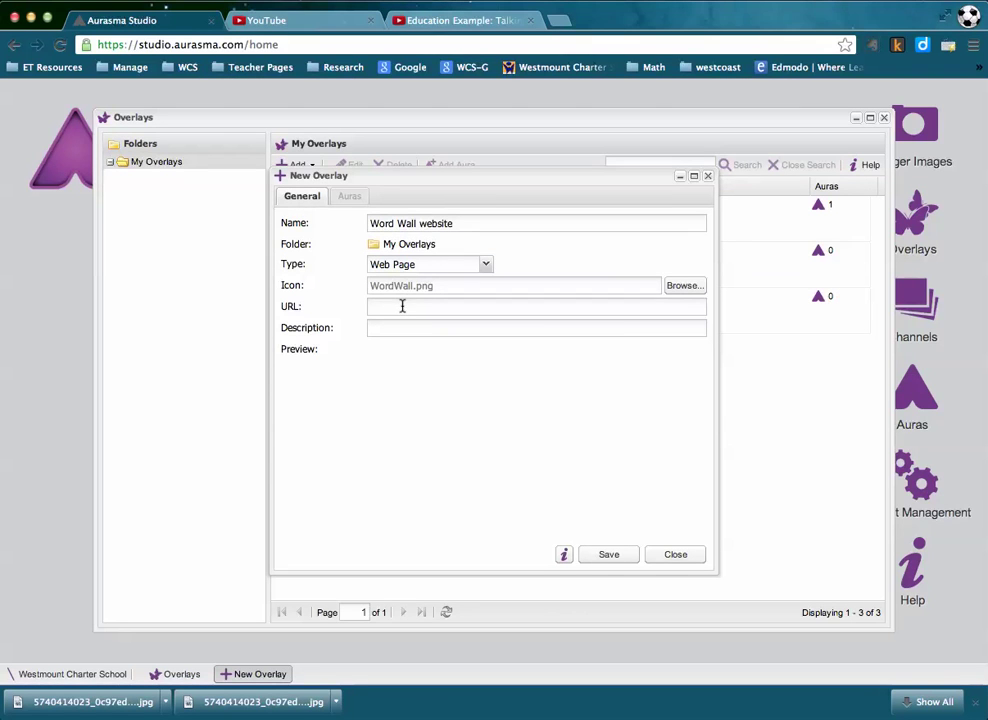
Copy the Word Wall video's YouTube address from its tab and go back to the overlay's URL field
{"action": "left_click", "coordinate": [415, 20]}
{"action": "left_click", "coordinate": [338, 44]}
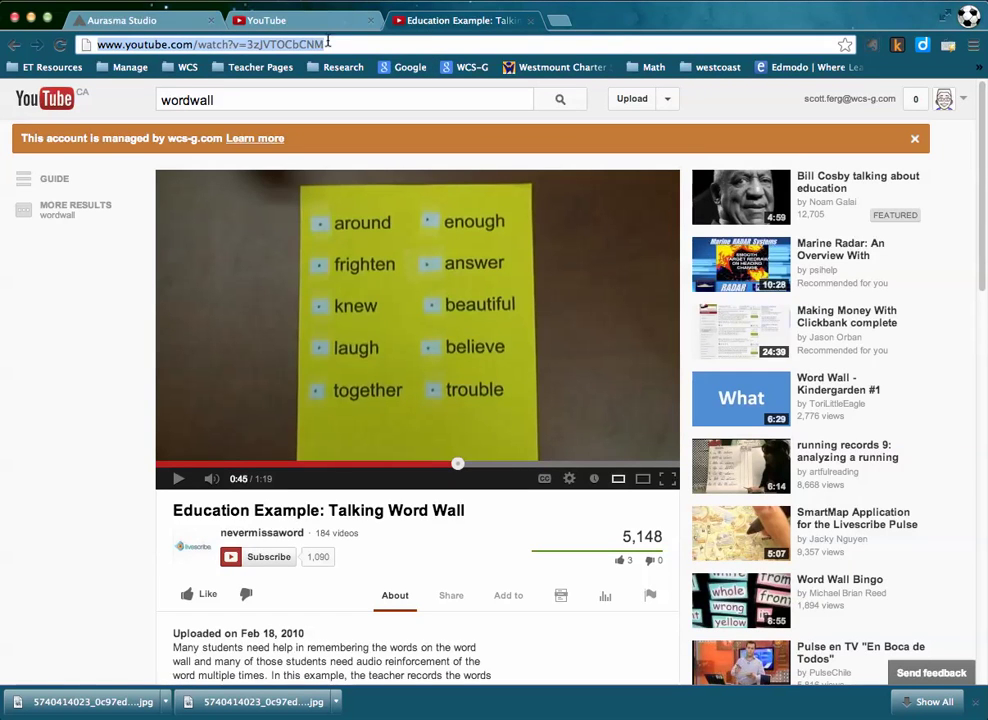
{"action": "left_click", "coordinate": [105, 18]}
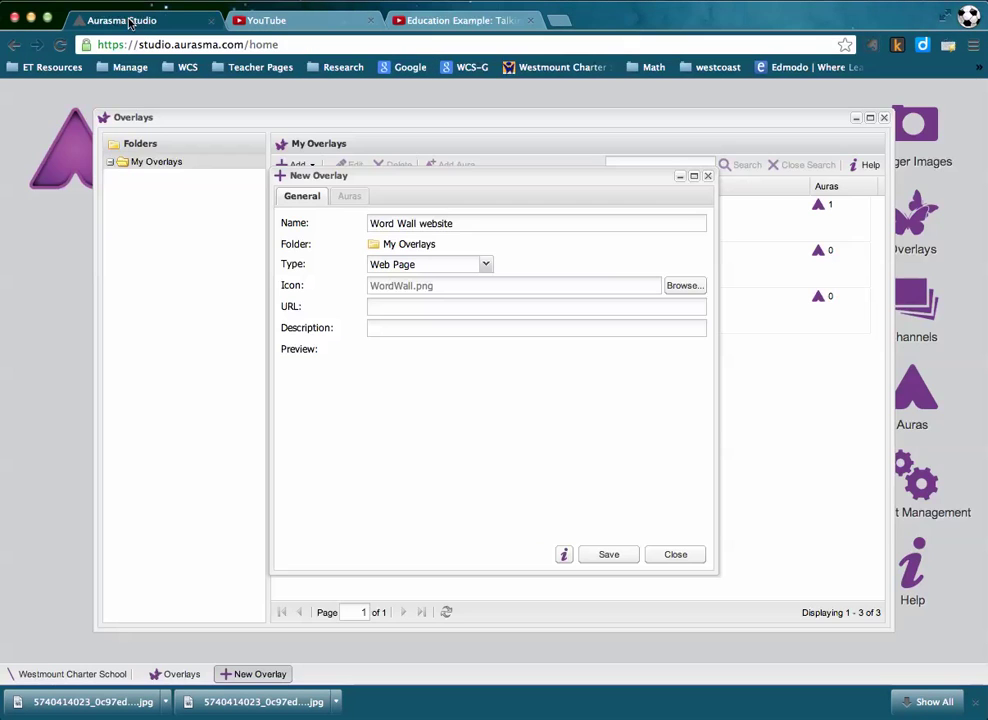
{"action": "left_click", "coordinate": [406, 306]}
{"action": "type", "text": "http://www.youtube.com/watch?v=3zJVTOCbCNM"}
{"action": "left_click", "coordinate": [418, 333]}
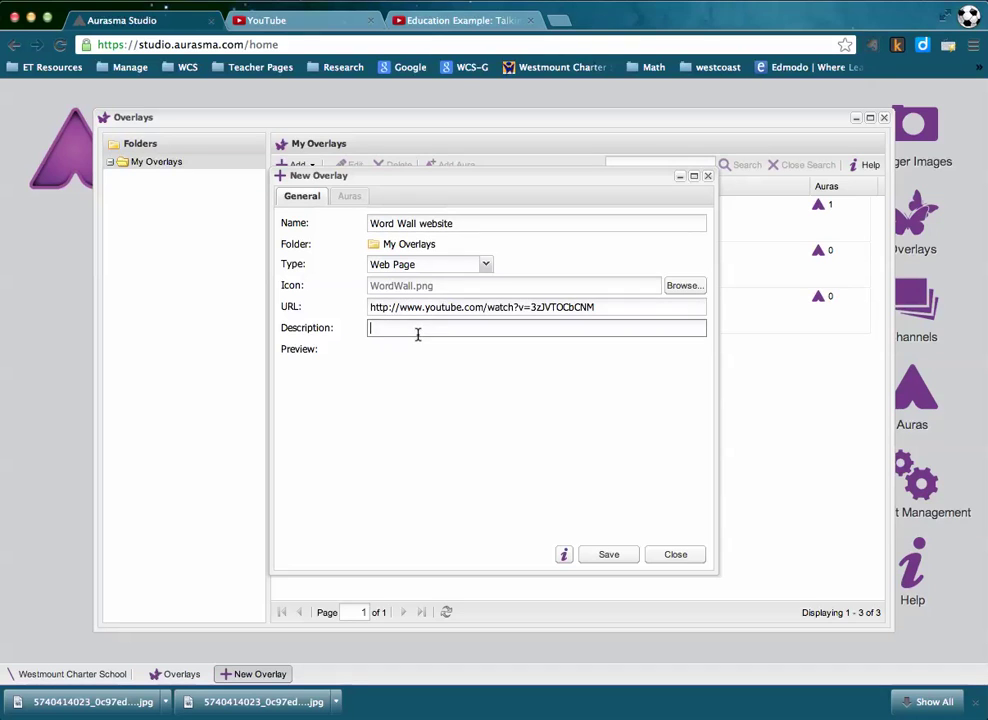
{"action": "type", "text": "Word Wall exemplar video"}
{"action": "left_click", "coordinate": [618, 557]}
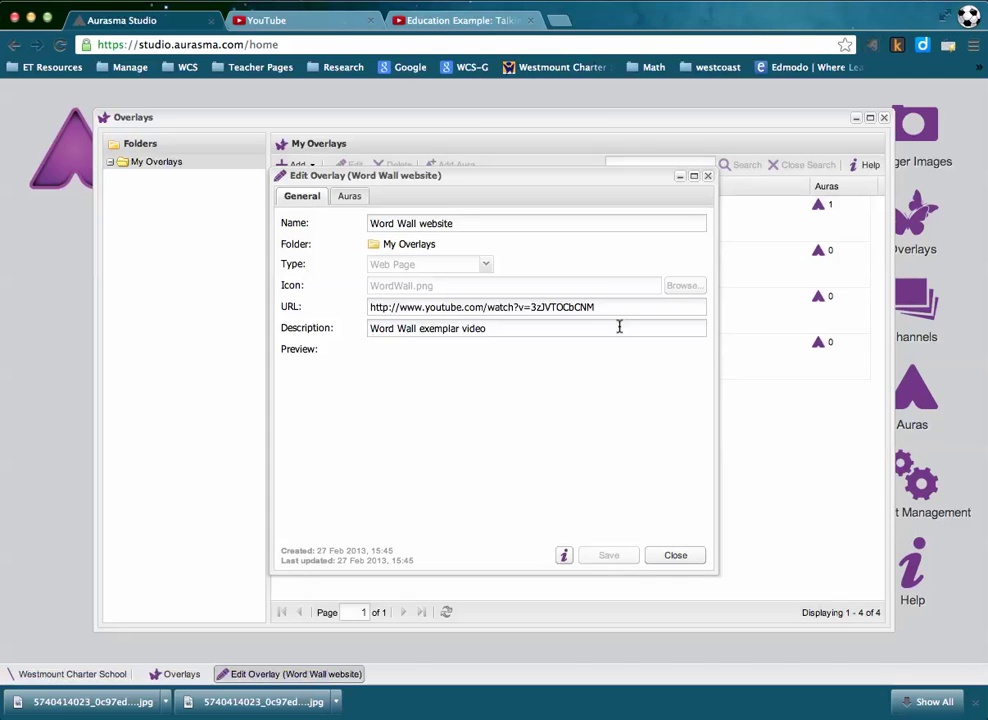
Change the description to 'Word Wall exemplar video - youtube', save again, and close the overlay
{"action": "left_click", "coordinate": [596, 327]}
{"action": "type", "text": "- youtube"}
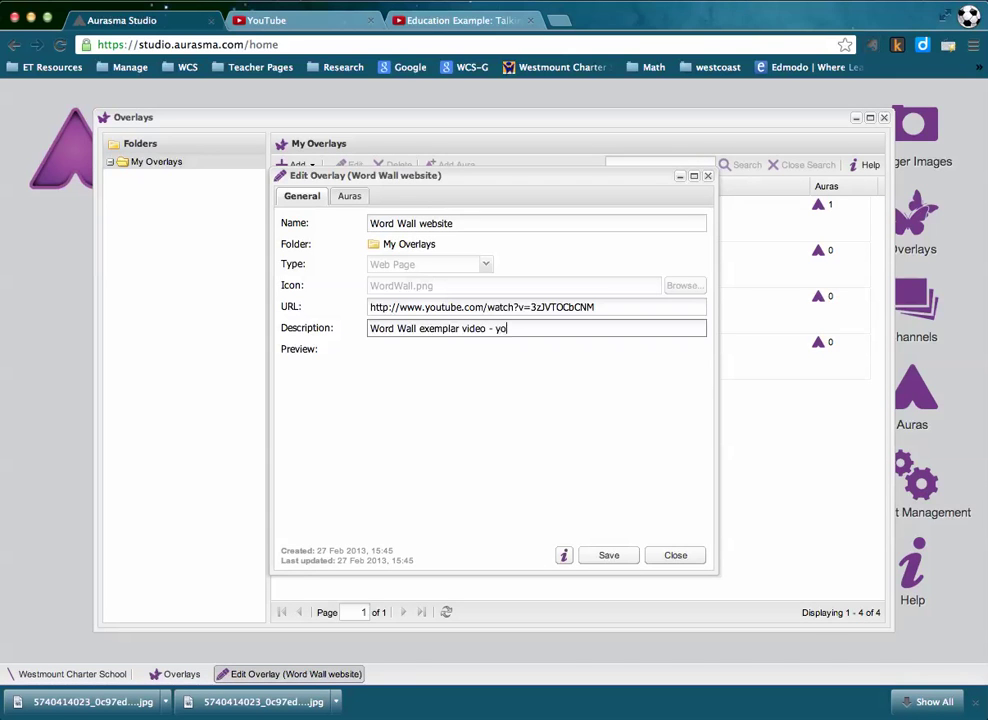
{"action": "left_click", "coordinate": [611, 558]}
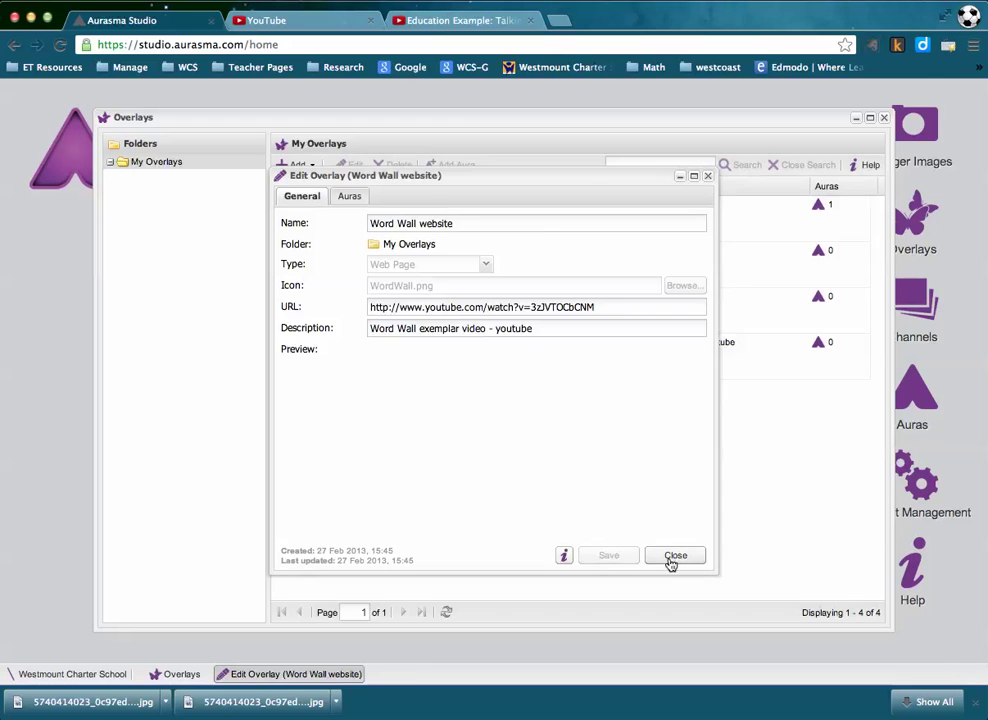
{"action": "left_click", "coordinate": [674, 556]}
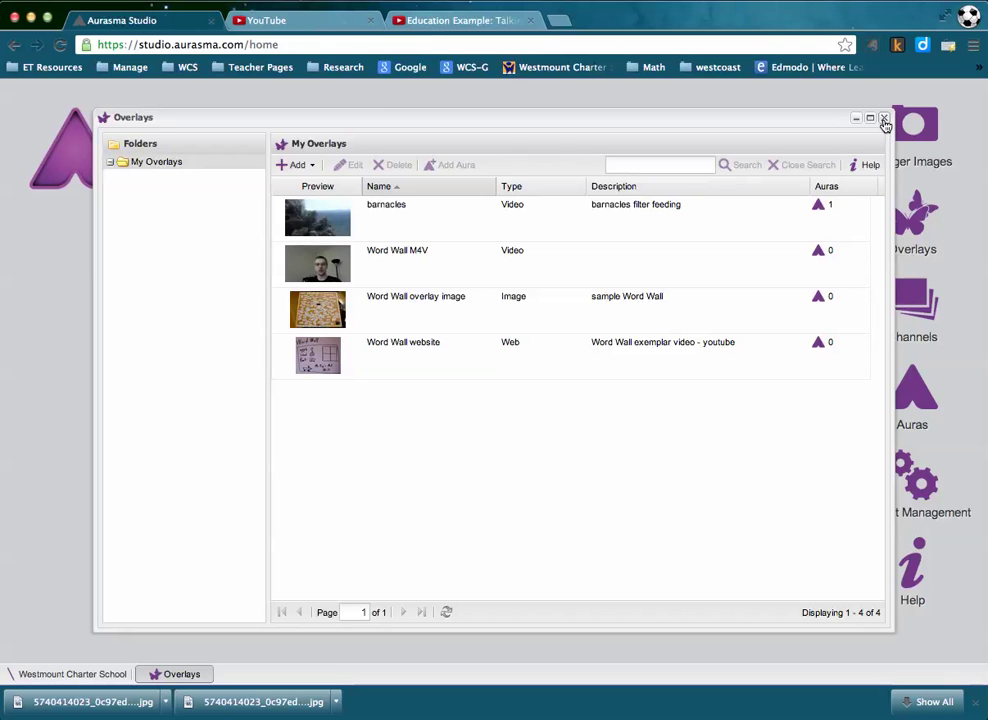
Close the Overlays window, which now lists four overlays, to return to the studio home page
{"action": "left_click", "coordinate": [884, 119]}
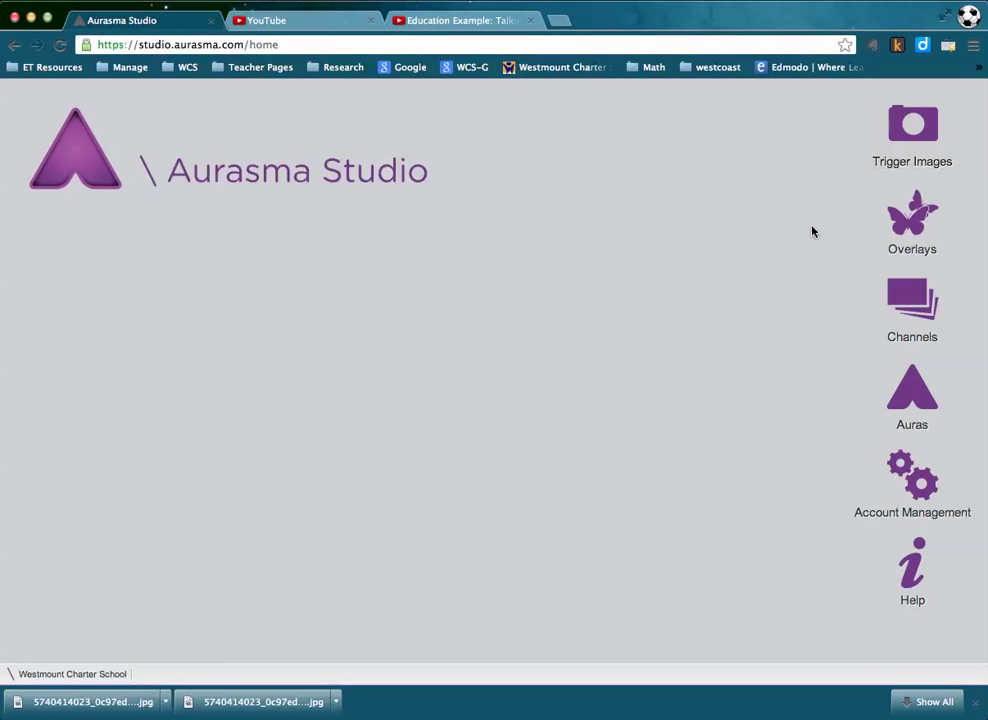